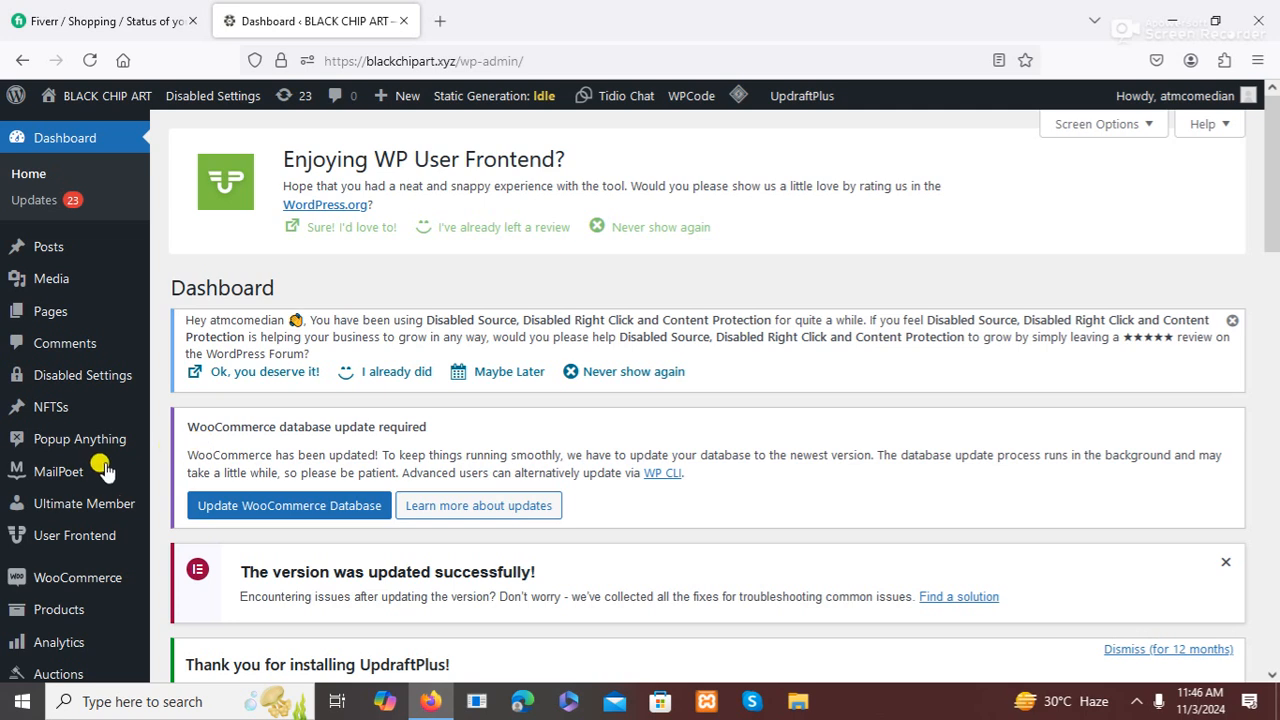
# Open the list of saved popup templates from the WordPress dashboard and look through it
pyautogui.scroll(-2, 30, 468)
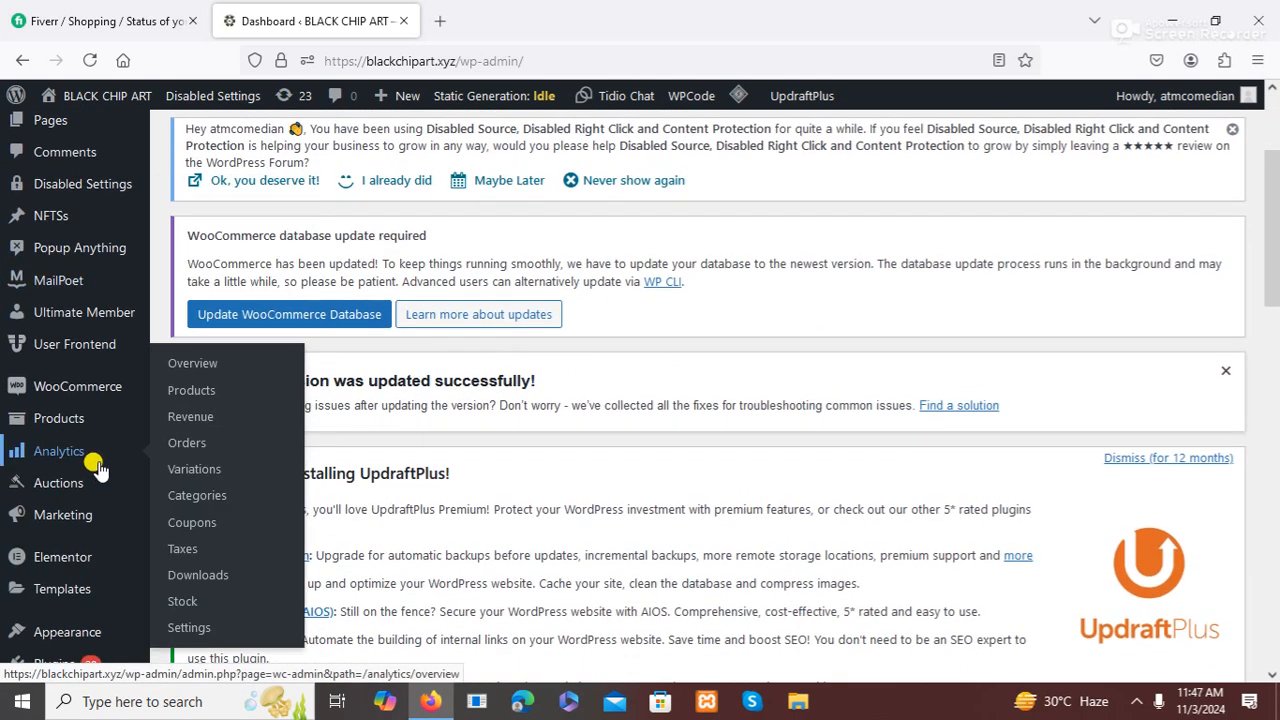
pyautogui.scroll(-2, 95, 465)
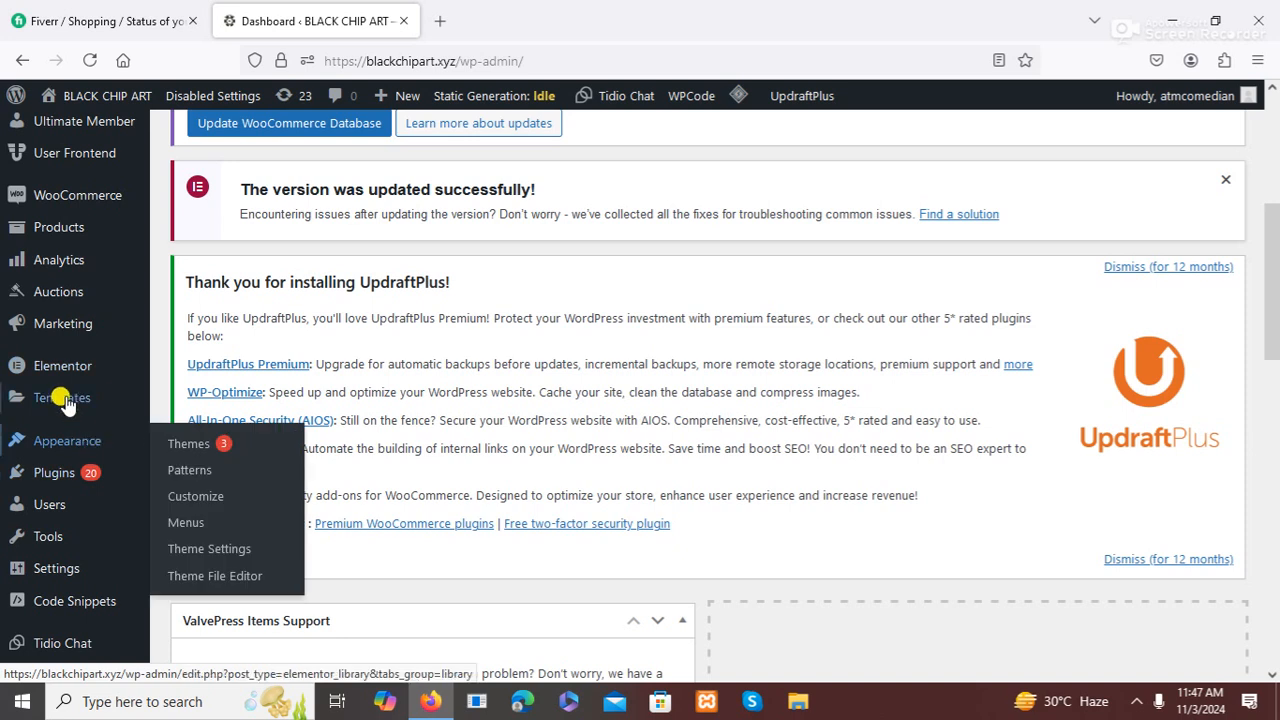
pyautogui.moveTo(60, 400)
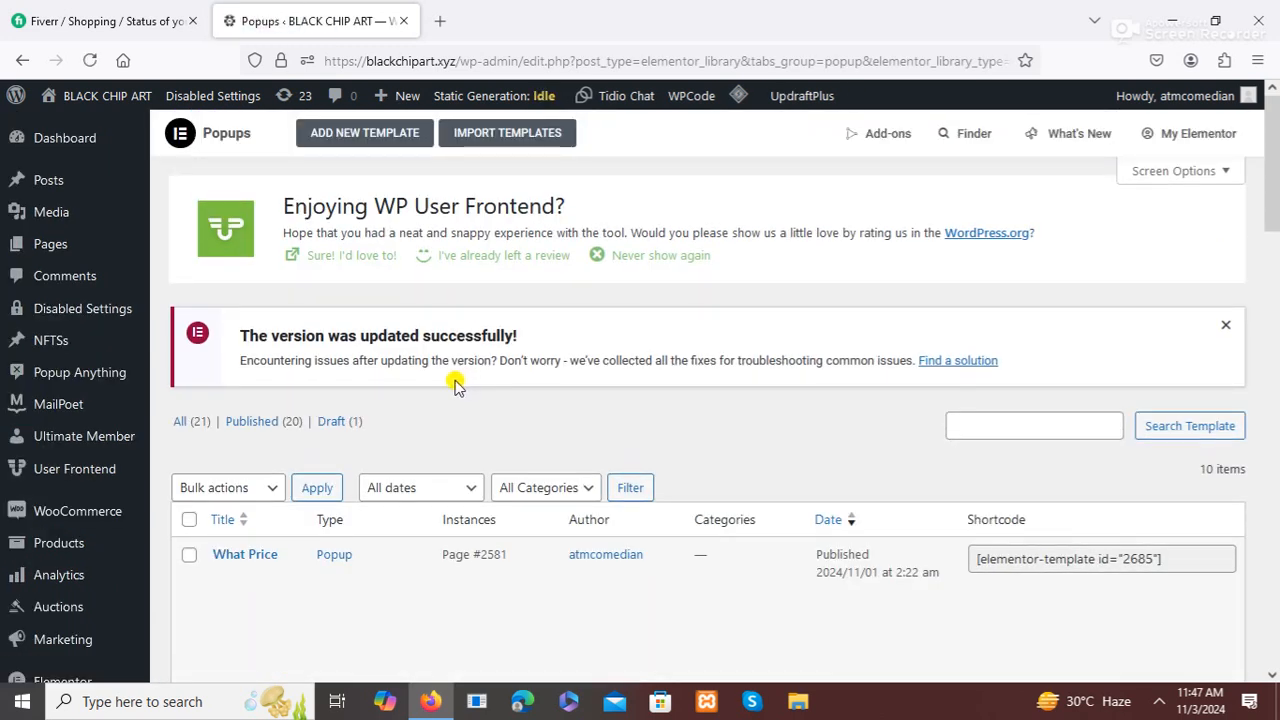
pyautogui.moveTo(363, 593)
pyautogui.scroll(-3, 300, 480)
pyautogui.scroll(3, 302, 482)
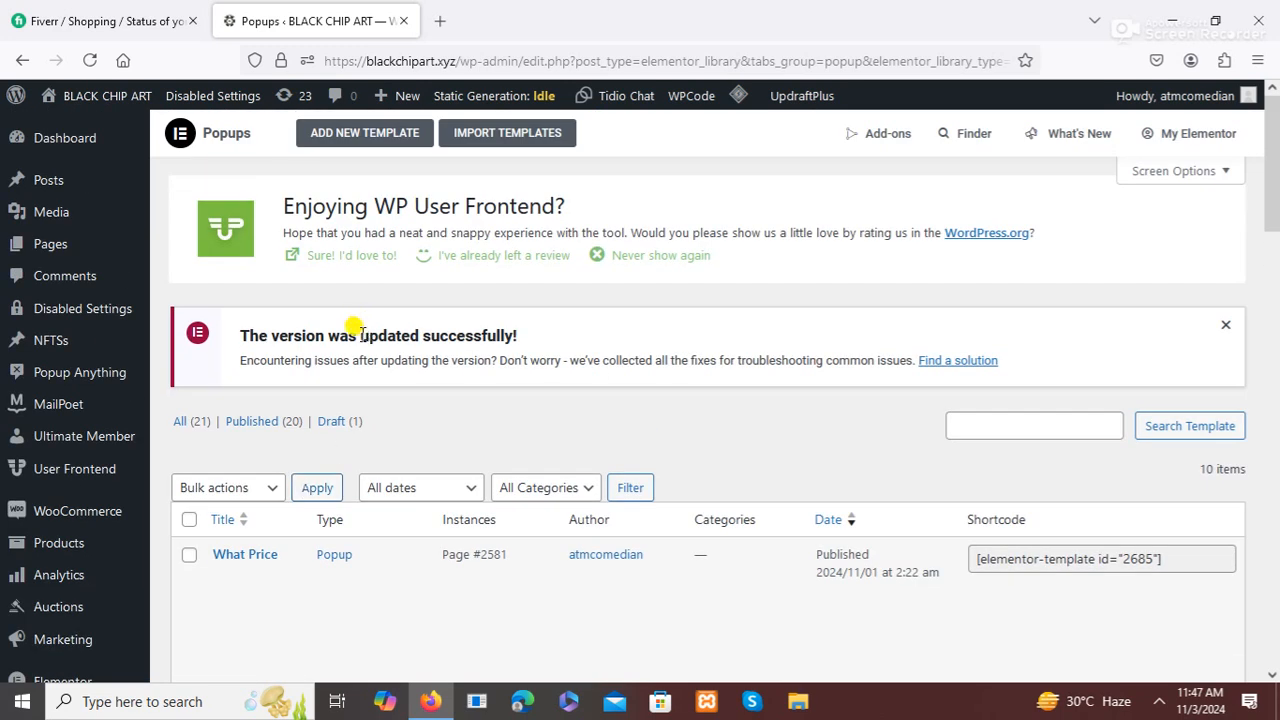
# Create a new template of type Popup named "popupoo3"
pyautogui.click(370, 140)
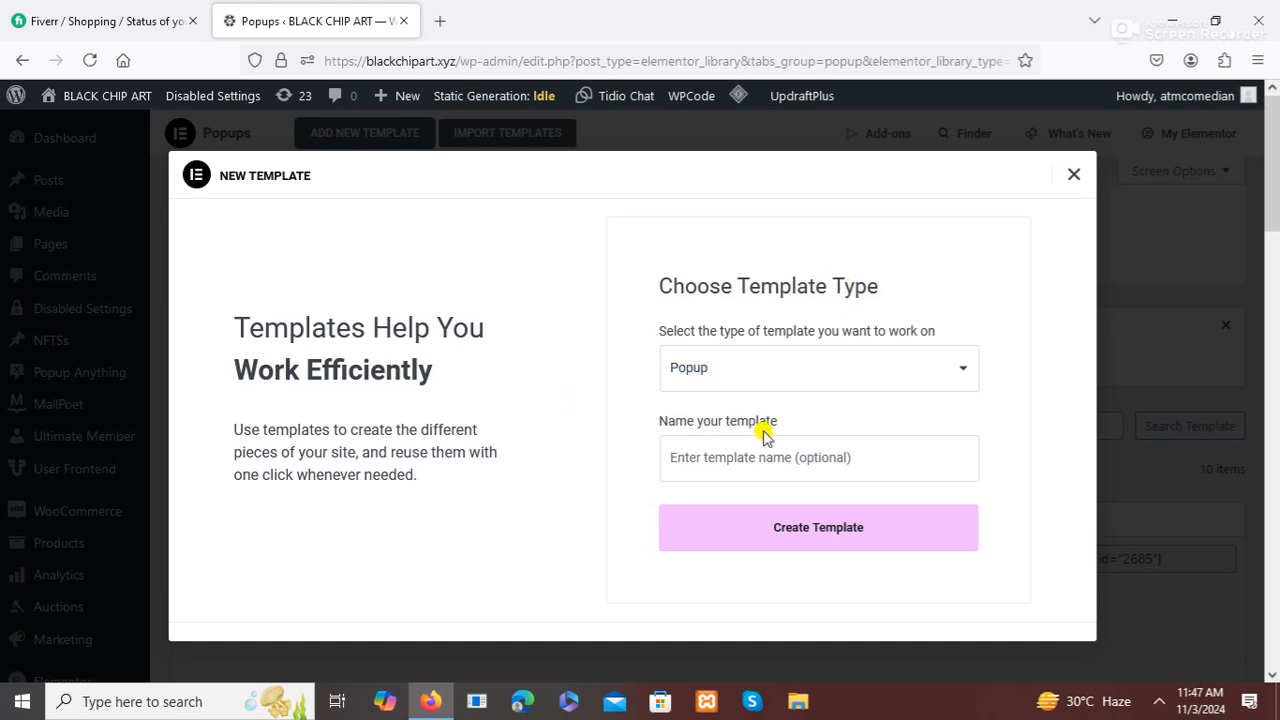
pyautogui.click(680, 460)
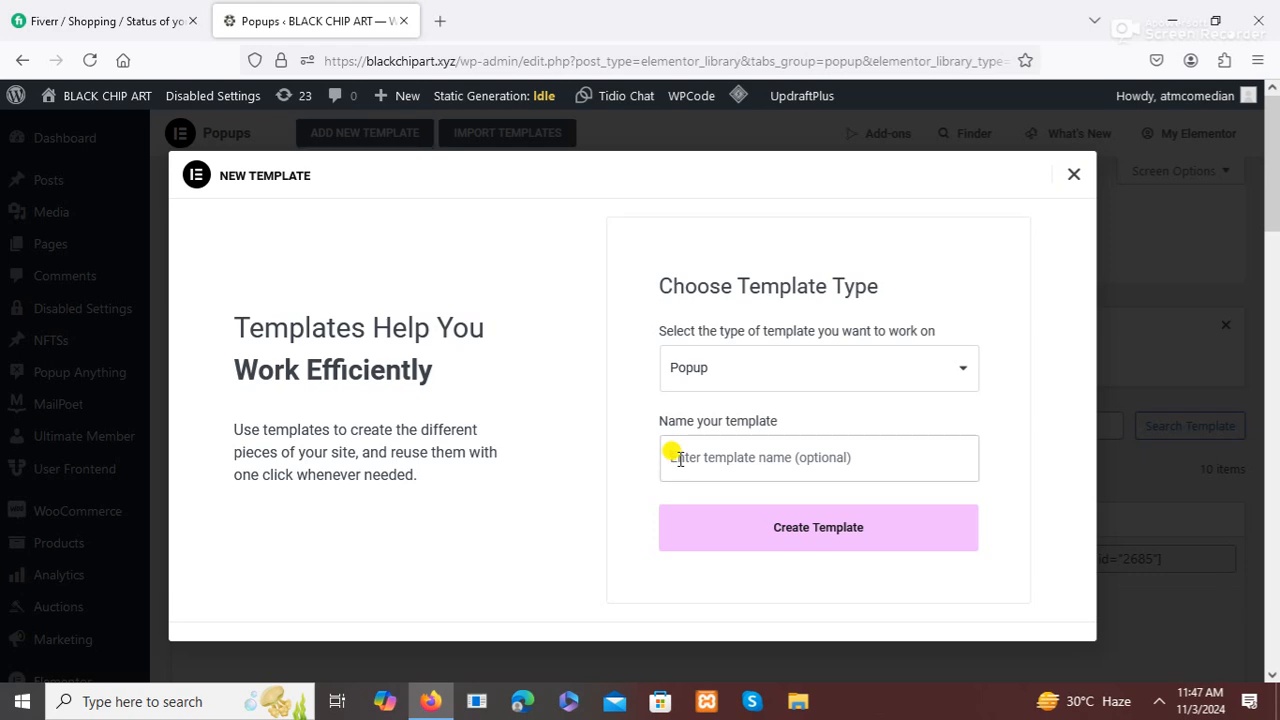
pyautogui.write('popup')
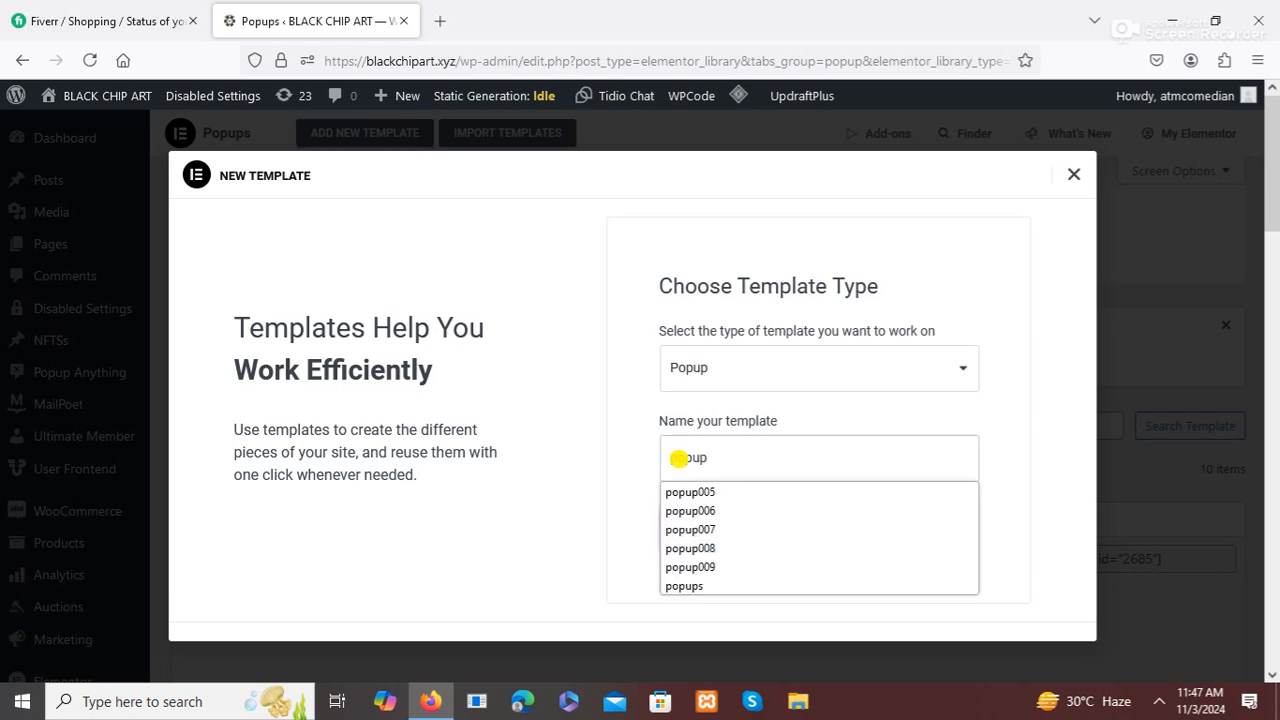
pyautogui.write('009')
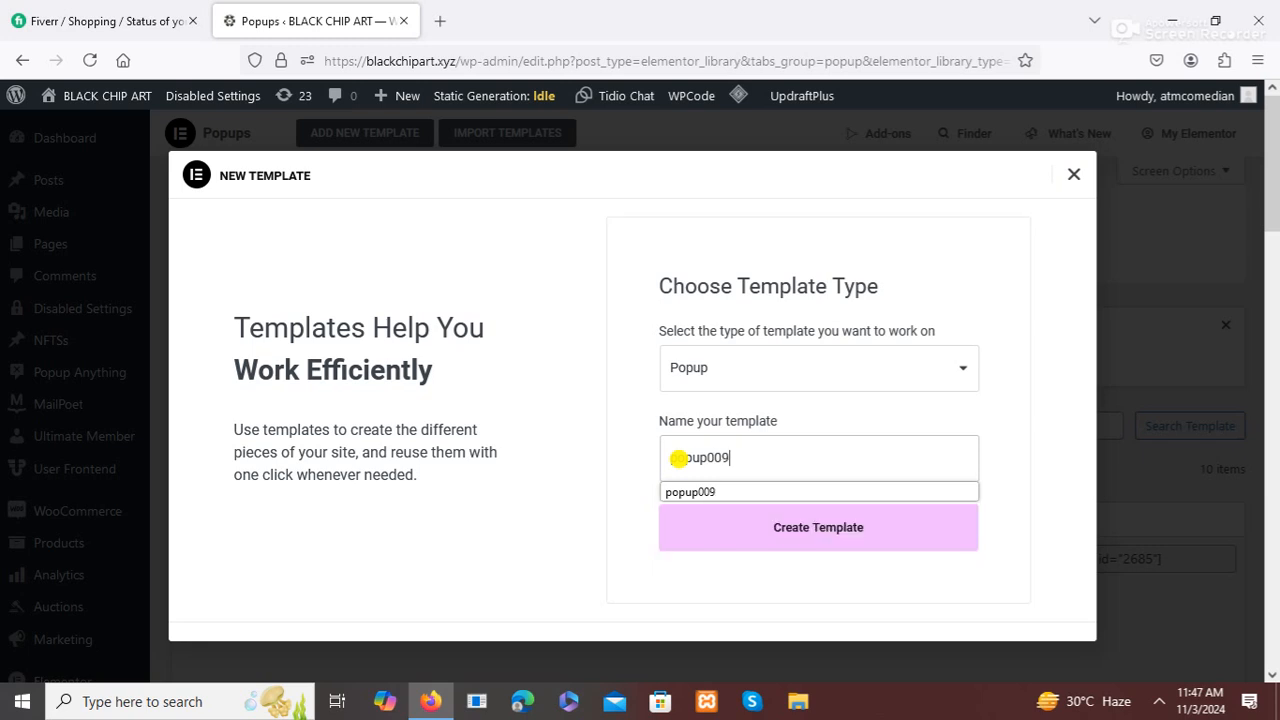
pyautogui.press('BackSpace')
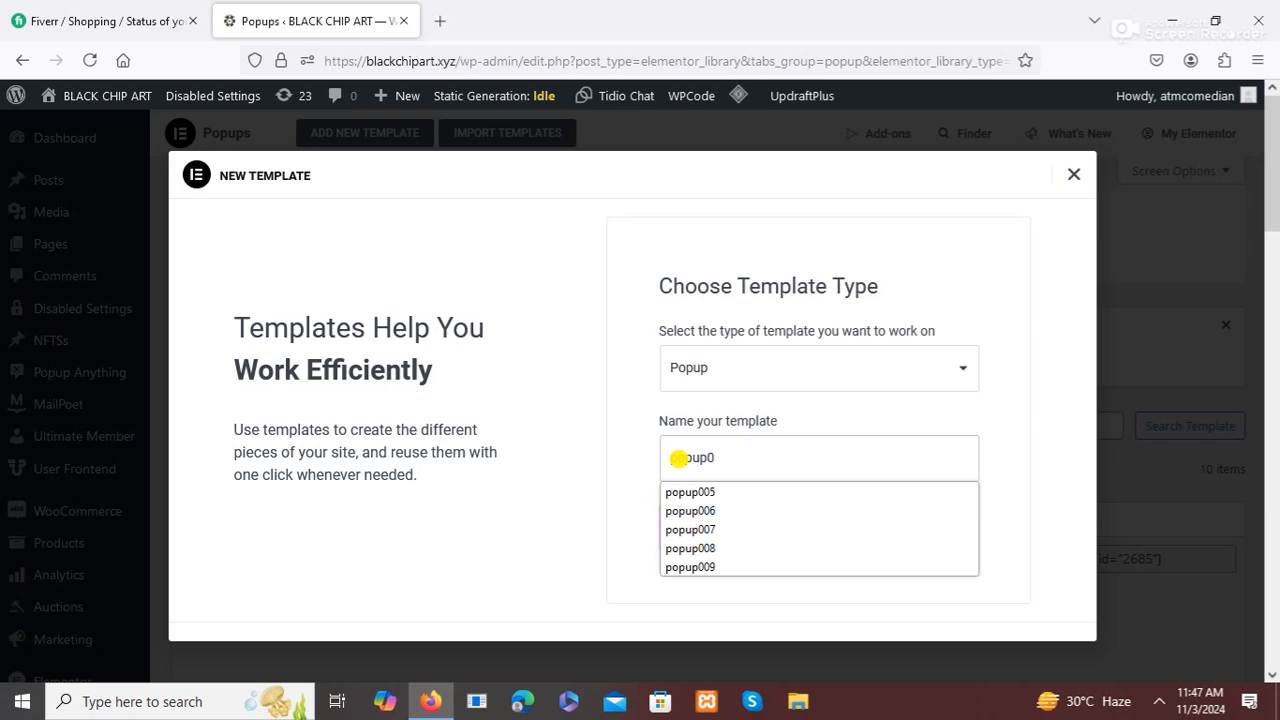
pyautogui.press('BackSpace')
pyautogui.press('BackSpace')
pyautogui.write('popup')
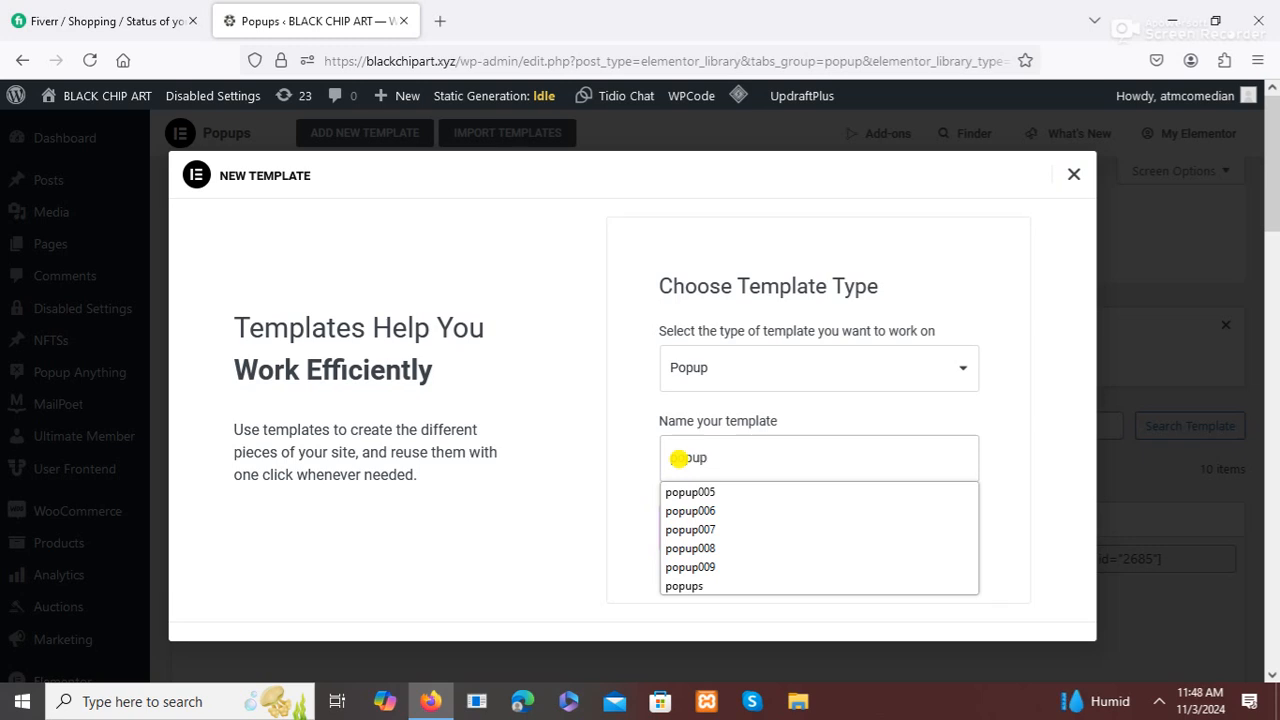
pyautogui.write('oo3')
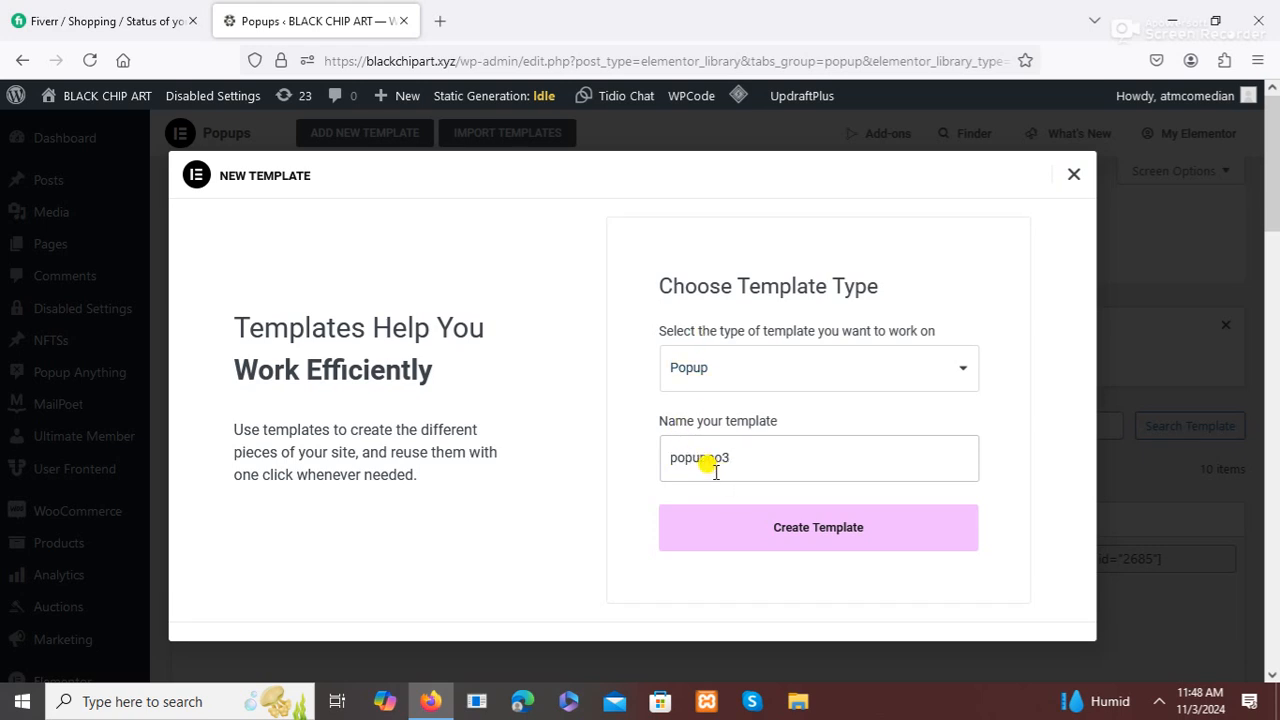
pyautogui.click(852, 545)
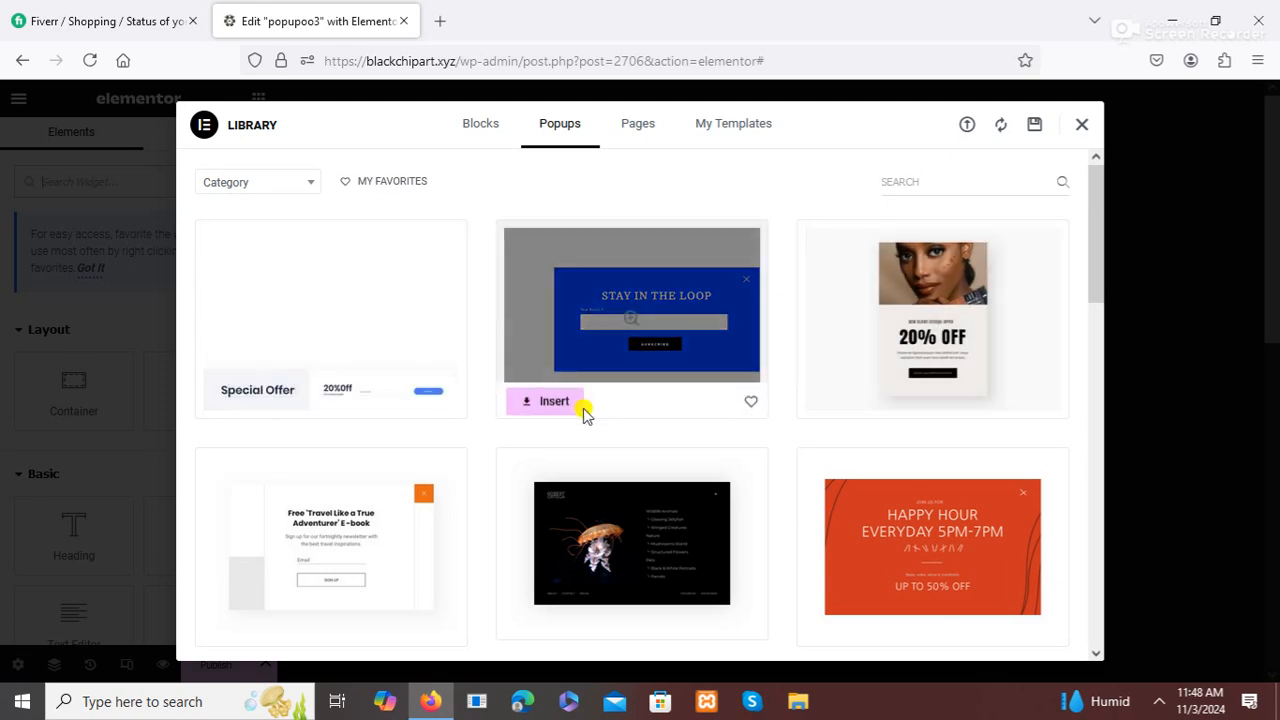
# Browse the popup designs in the template library and insert the black one with the orange jellyfish
pyautogui.scroll(-1, 505, 414)
pyautogui.scroll(-3, 526, 418)
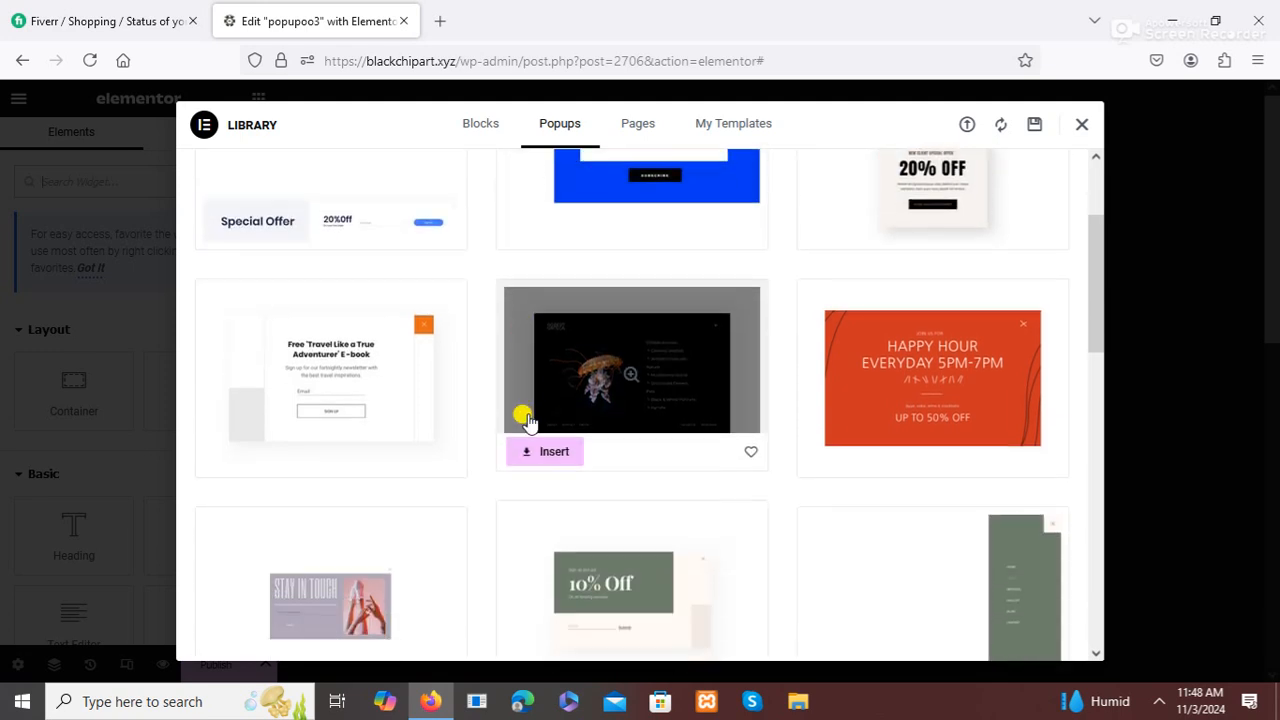
pyautogui.scroll(3, 522, 424)
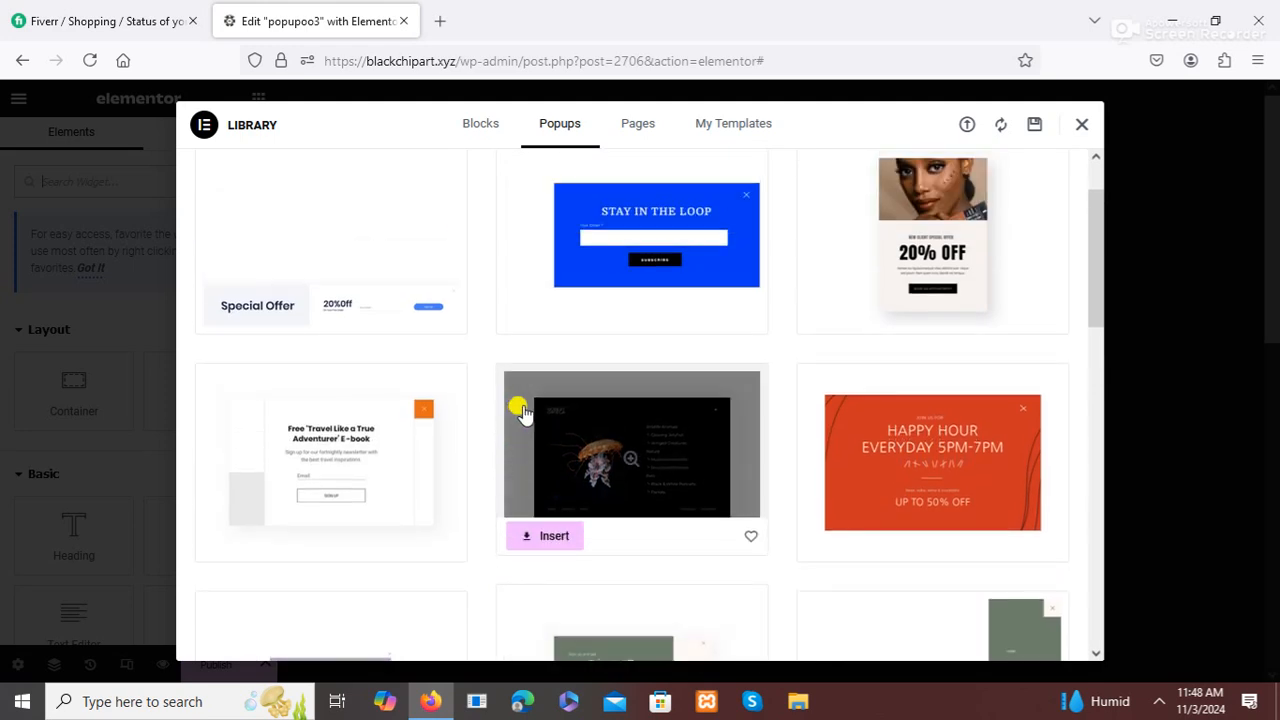
pyautogui.scroll(1, 522, 415)
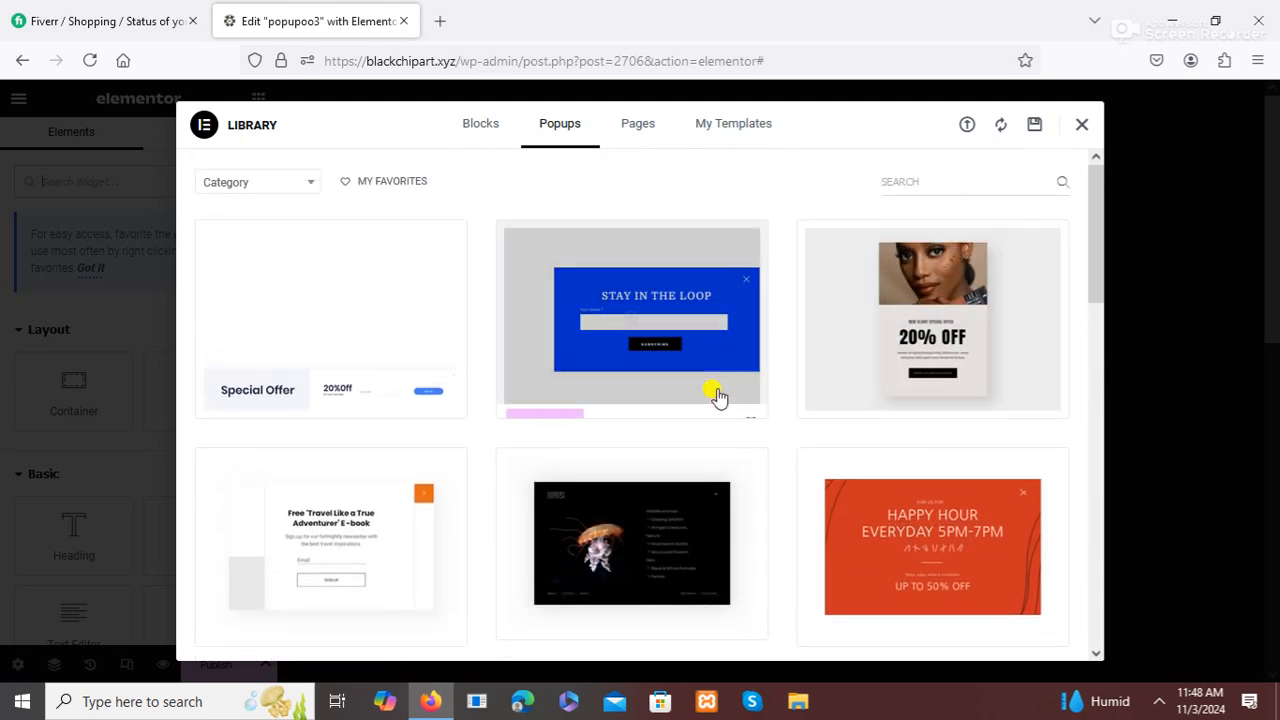
pyautogui.scroll(-5, 714, 394)
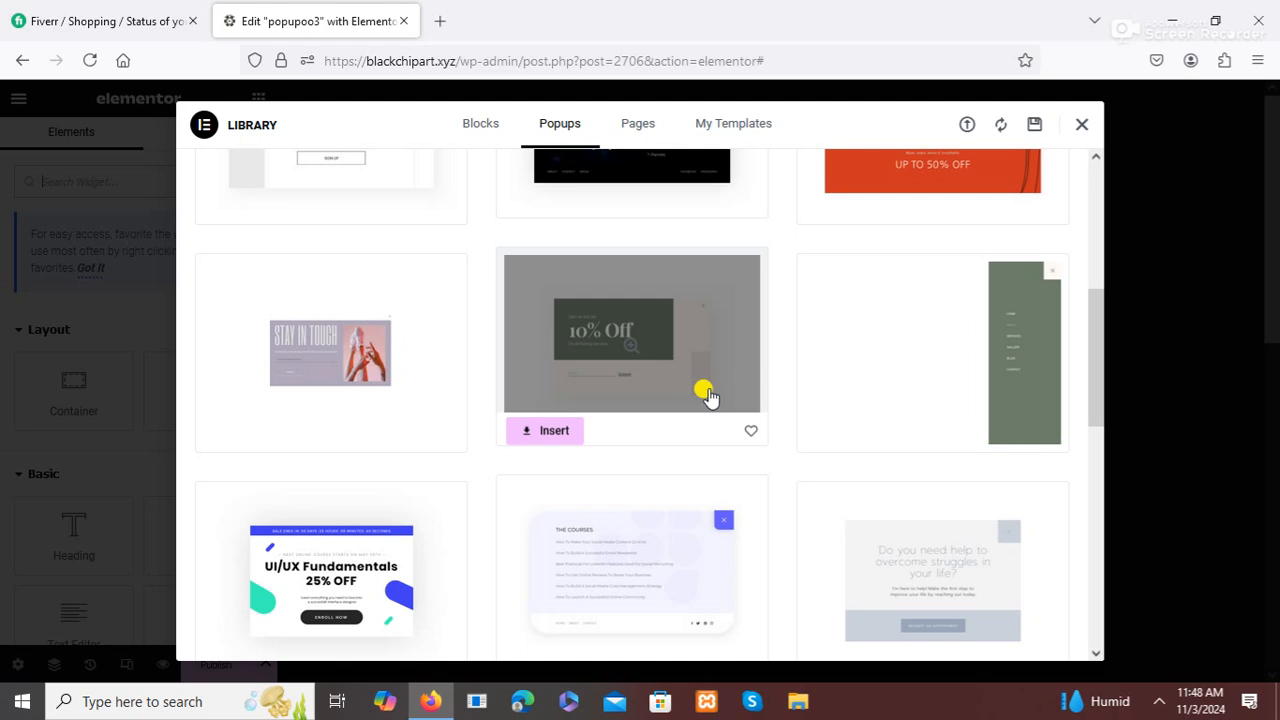
pyautogui.scroll(-3, 709, 395)
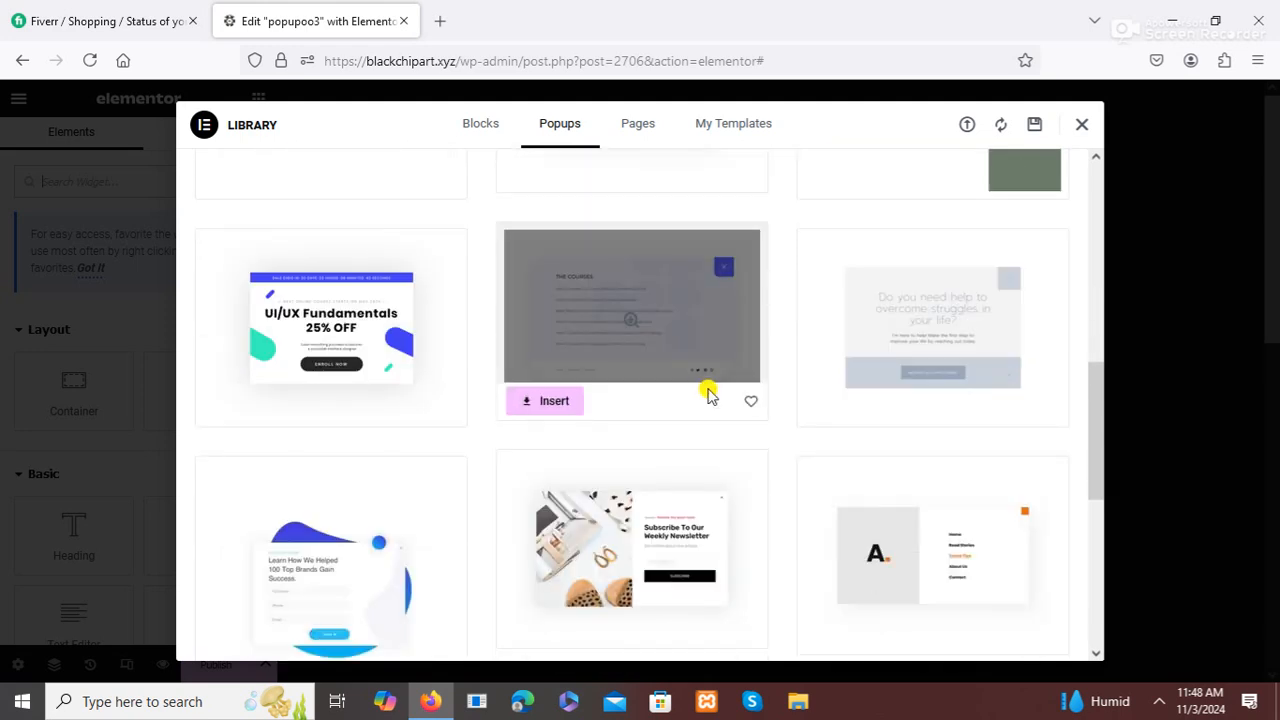
pyautogui.scroll(-2, 632, 338)
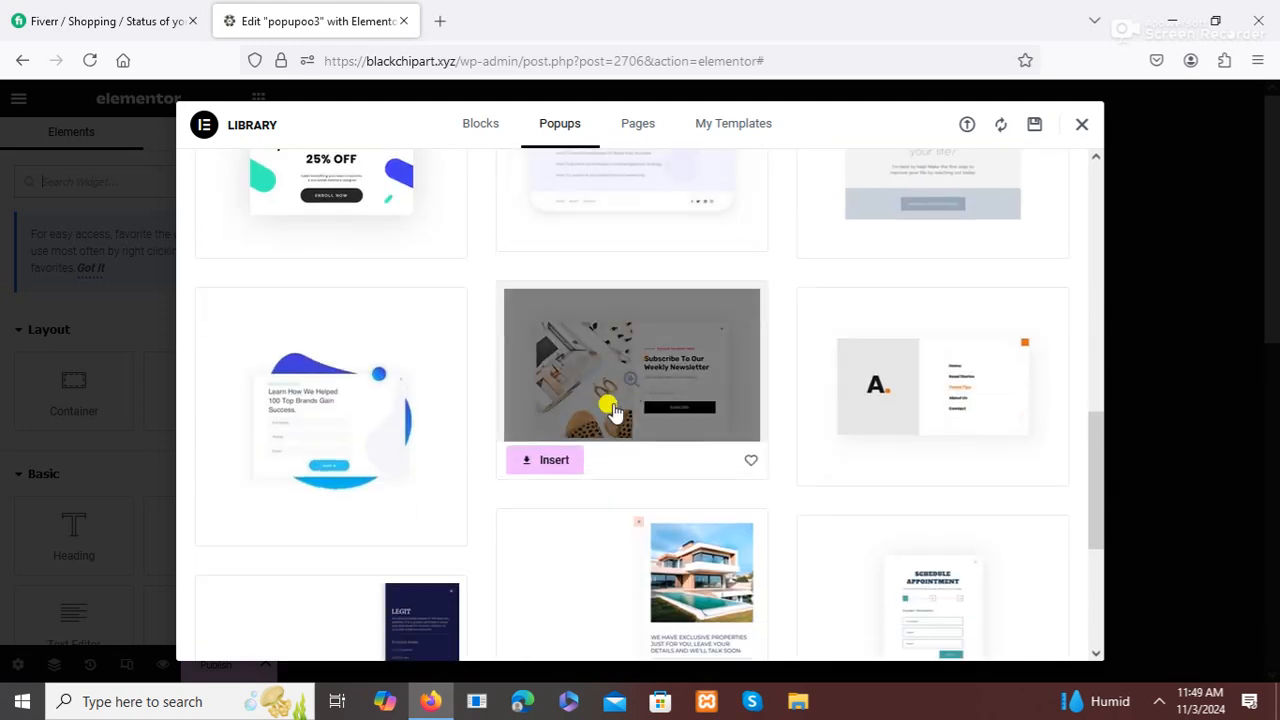
pyautogui.scroll(-2, 614, 412)
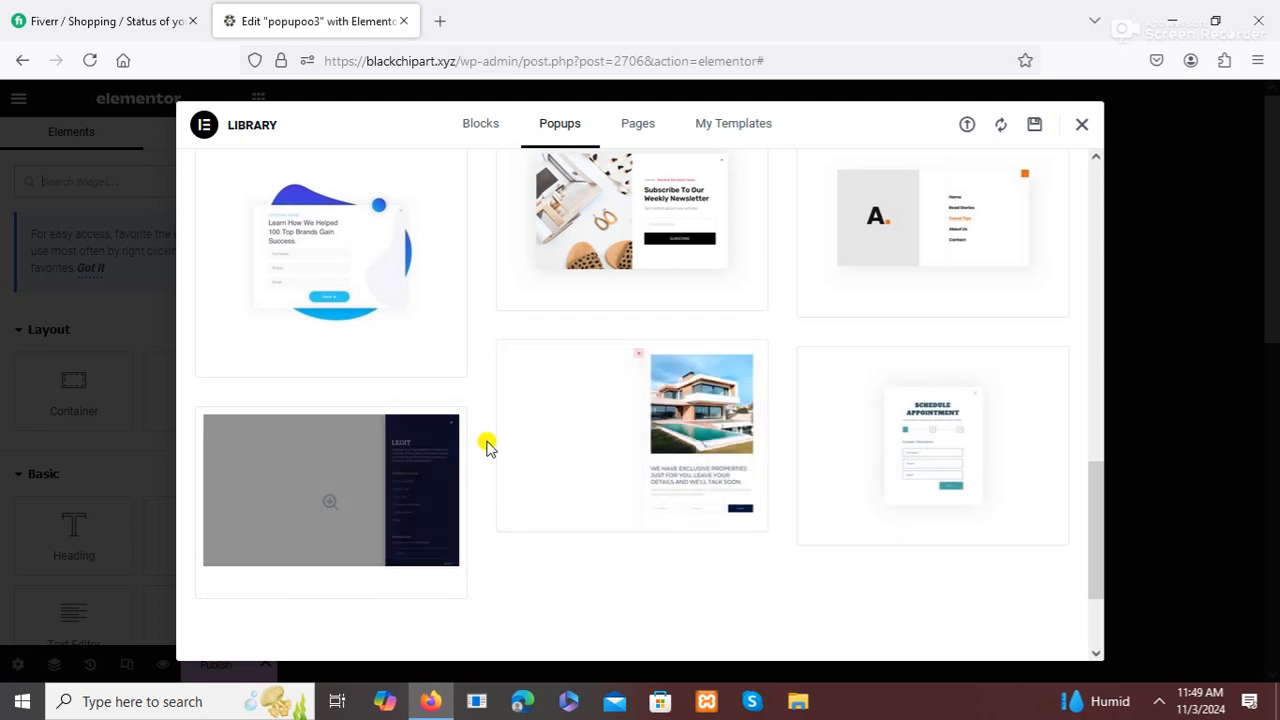
pyautogui.scroll(1, 470, 440)
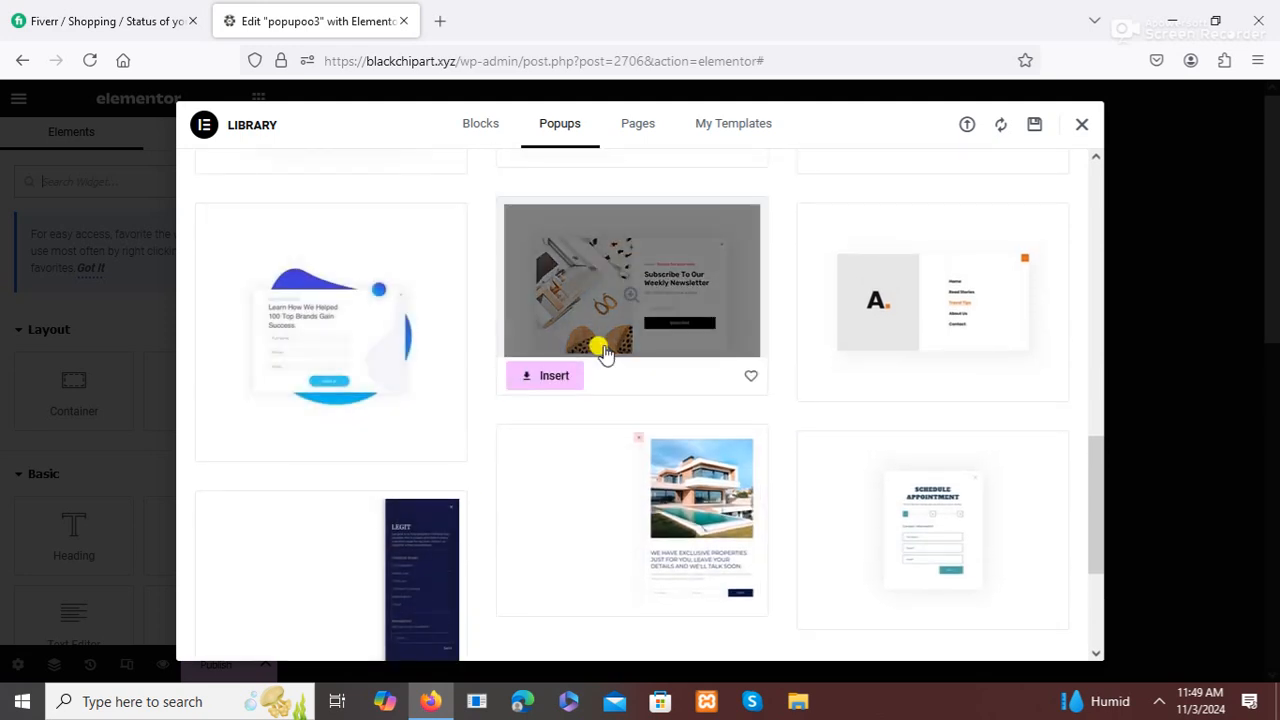
pyautogui.scroll(4, 604, 352)
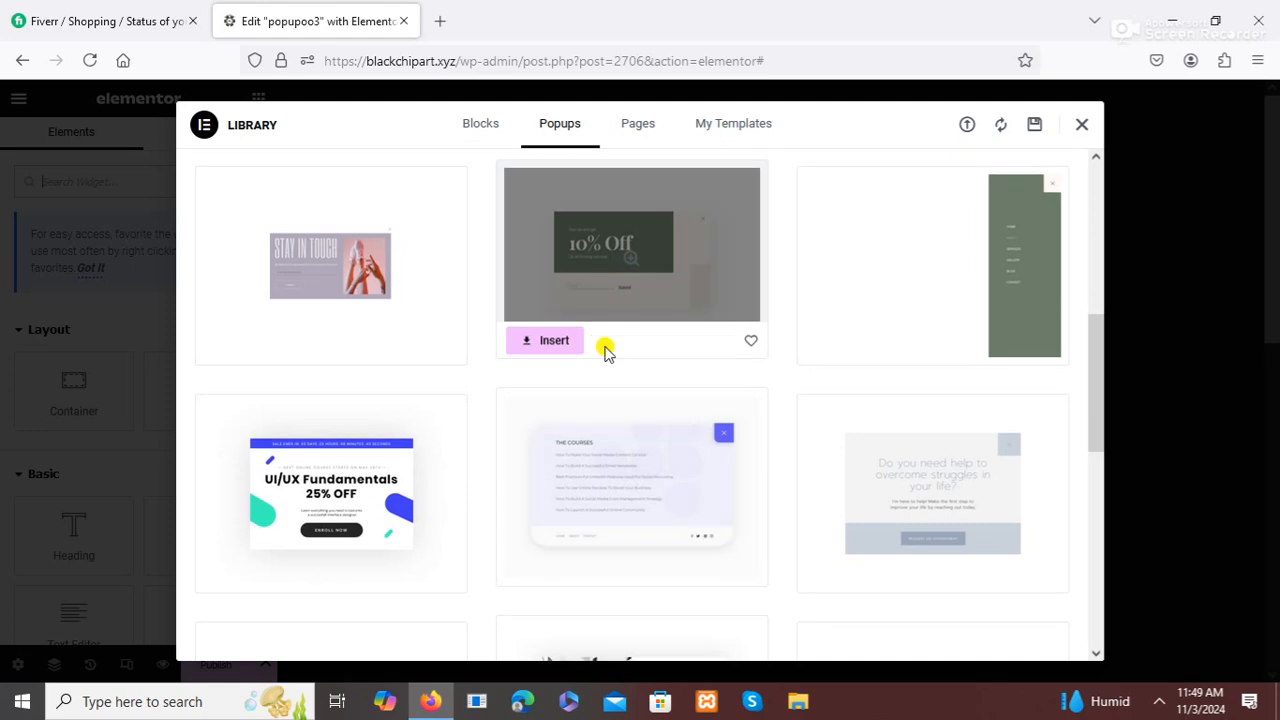
pyautogui.scroll(-2, 350, 347)
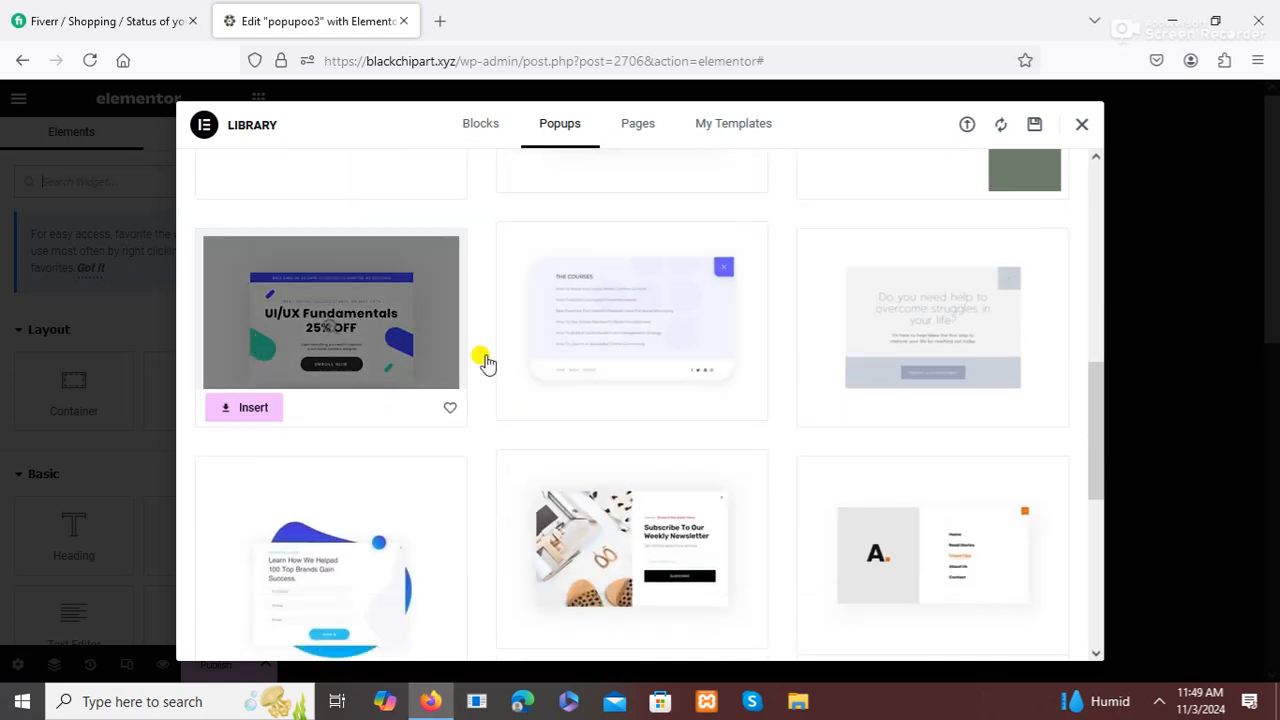
pyautogui.scroll(2, 660, 363)
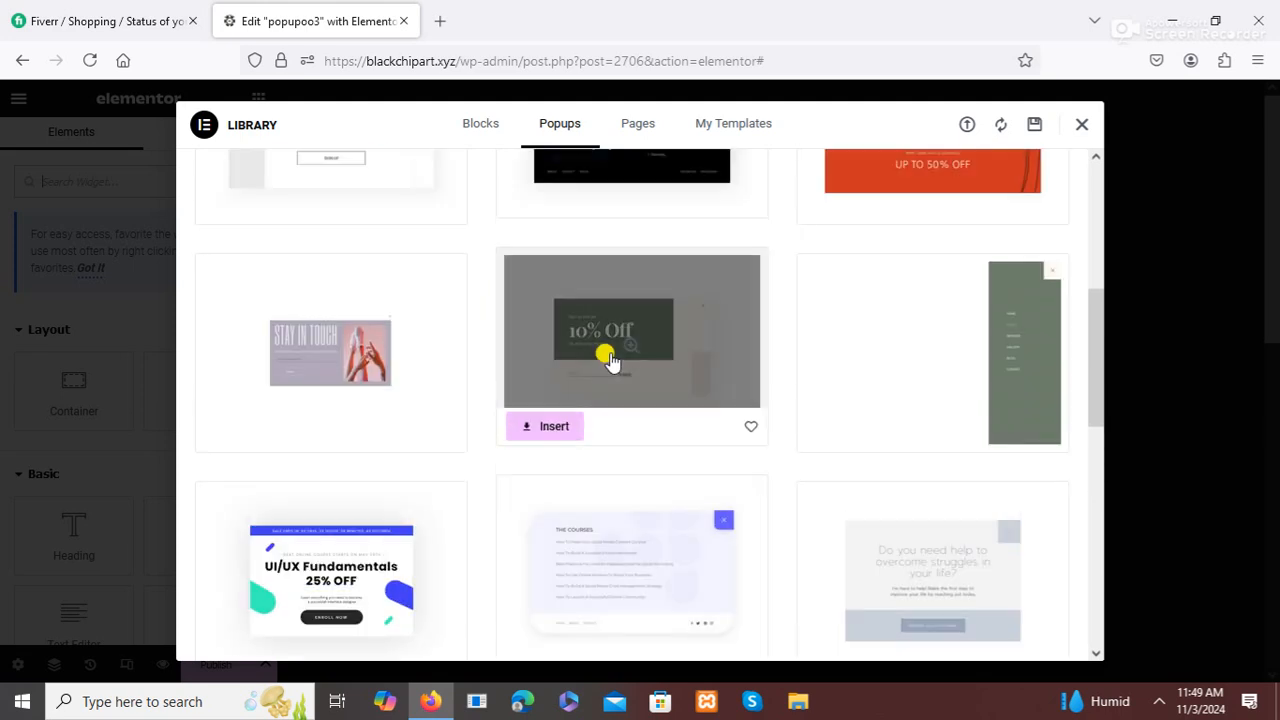
pyautogui.scroll(2, 655, 350)
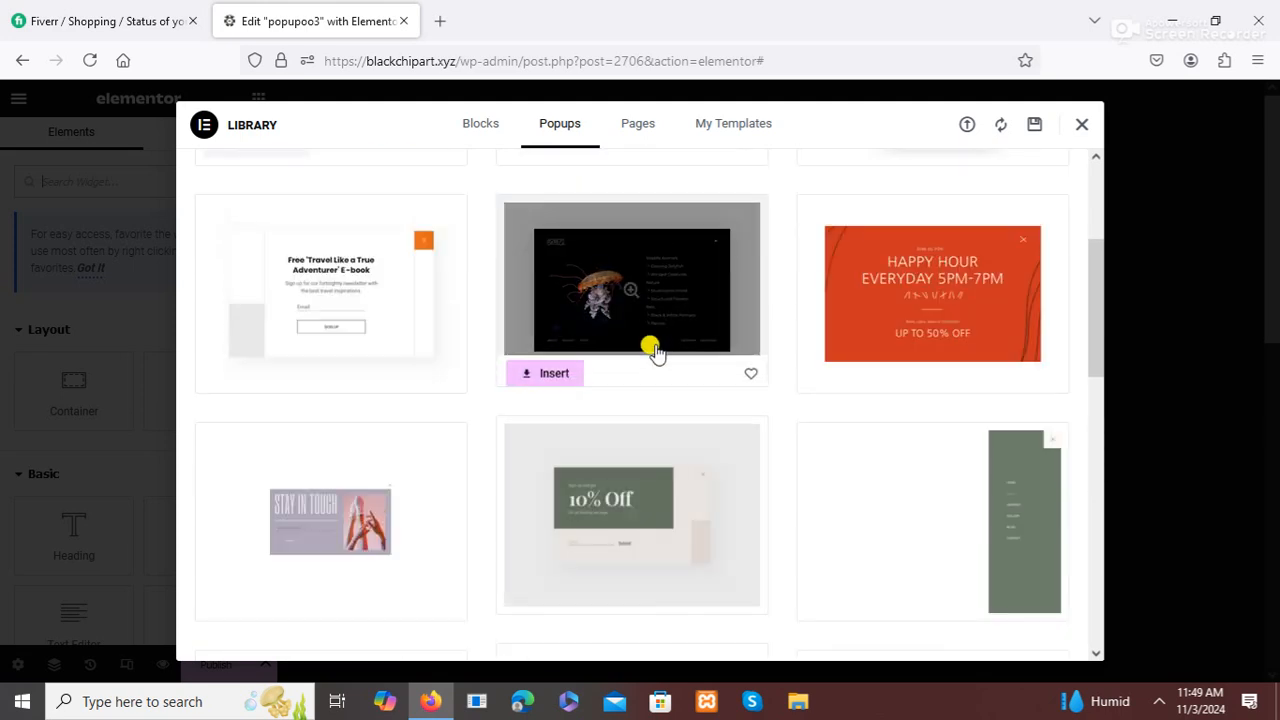
pyautogui.click(556, 380)
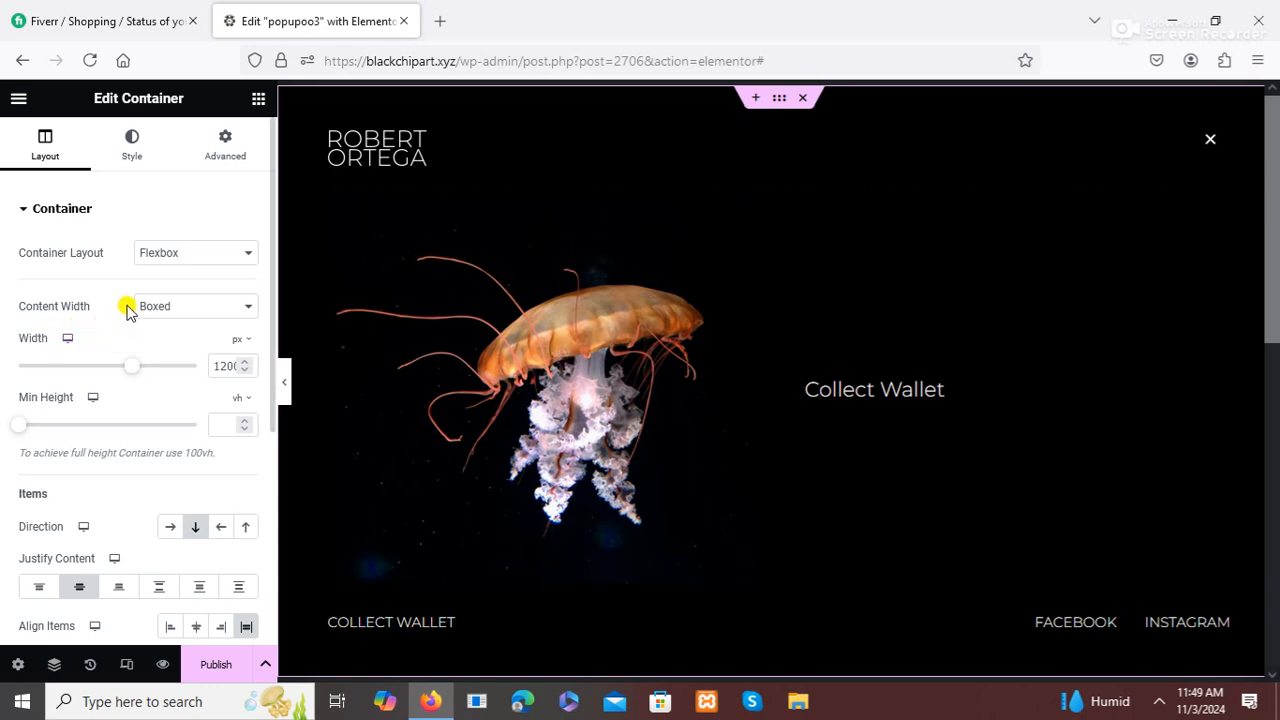
# Review the container's Layout and Advanced options, including margin, padding, position and CSS settings
pyautogui.scroll(-4, 125, 310)
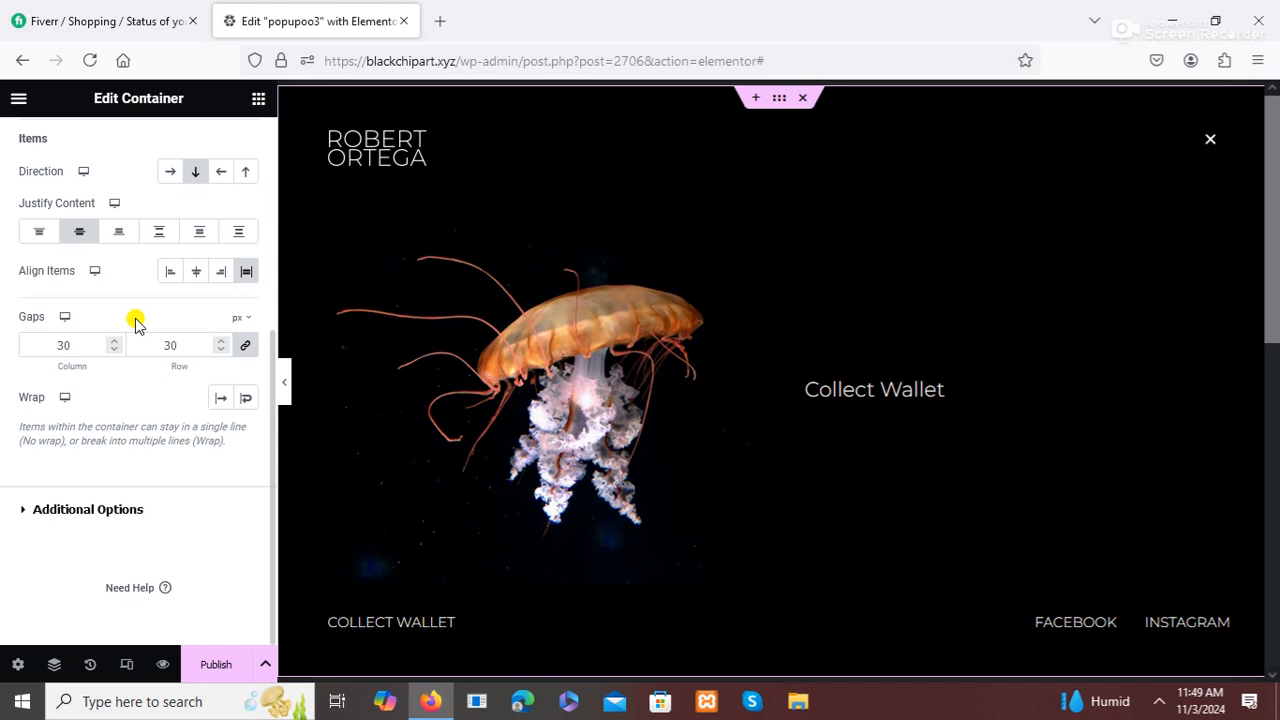
pyautogui.scroll(4, 135, 320)
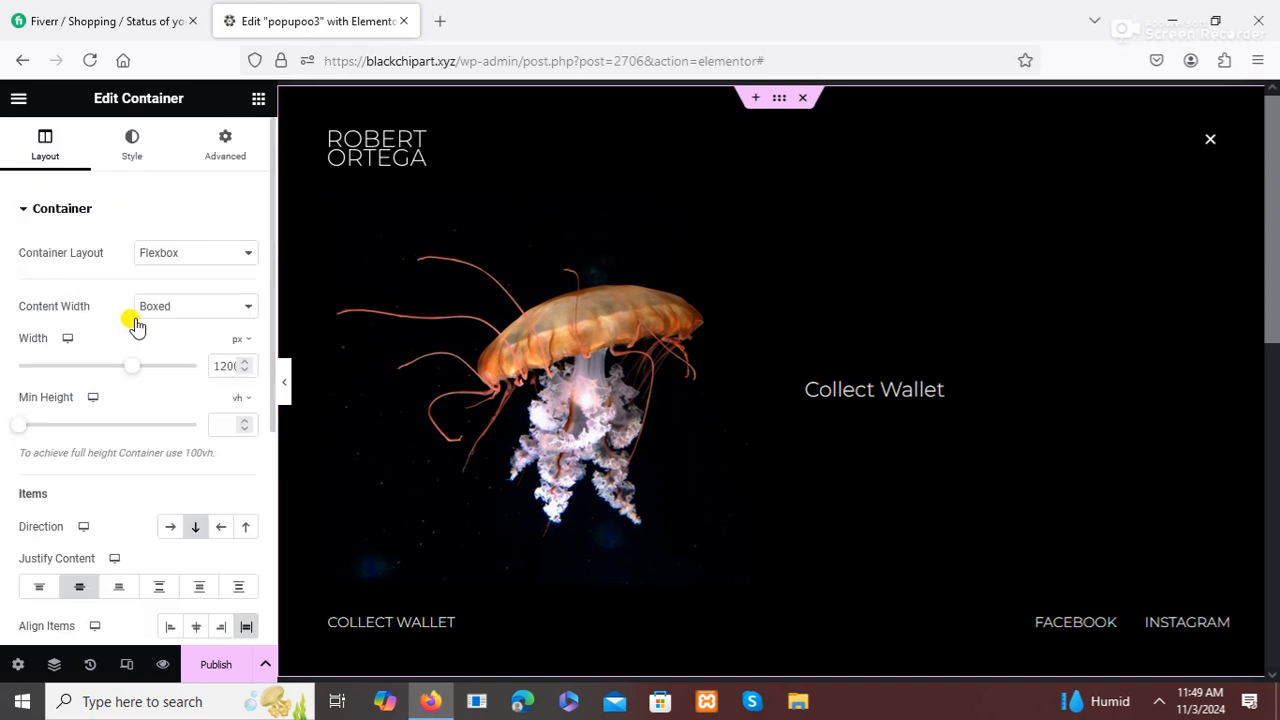
pyautogui.click(232, 143)
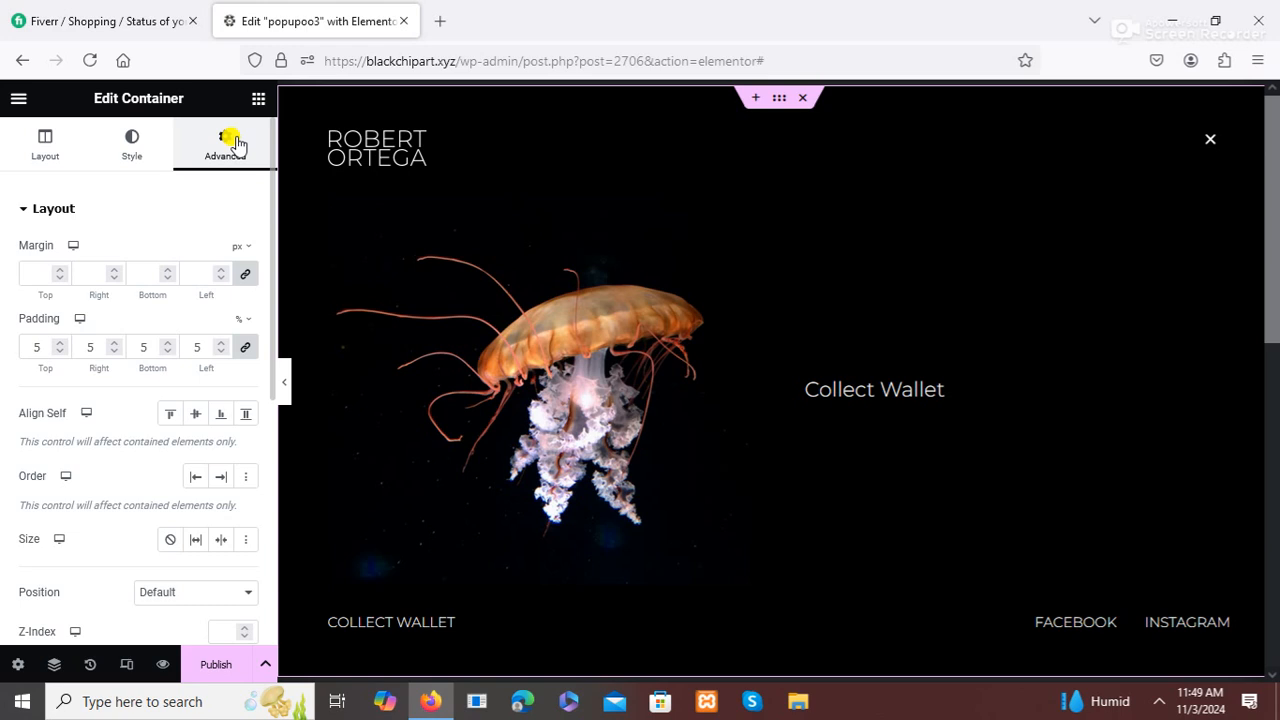
pyautogui.scroll(-5, 209, 280)
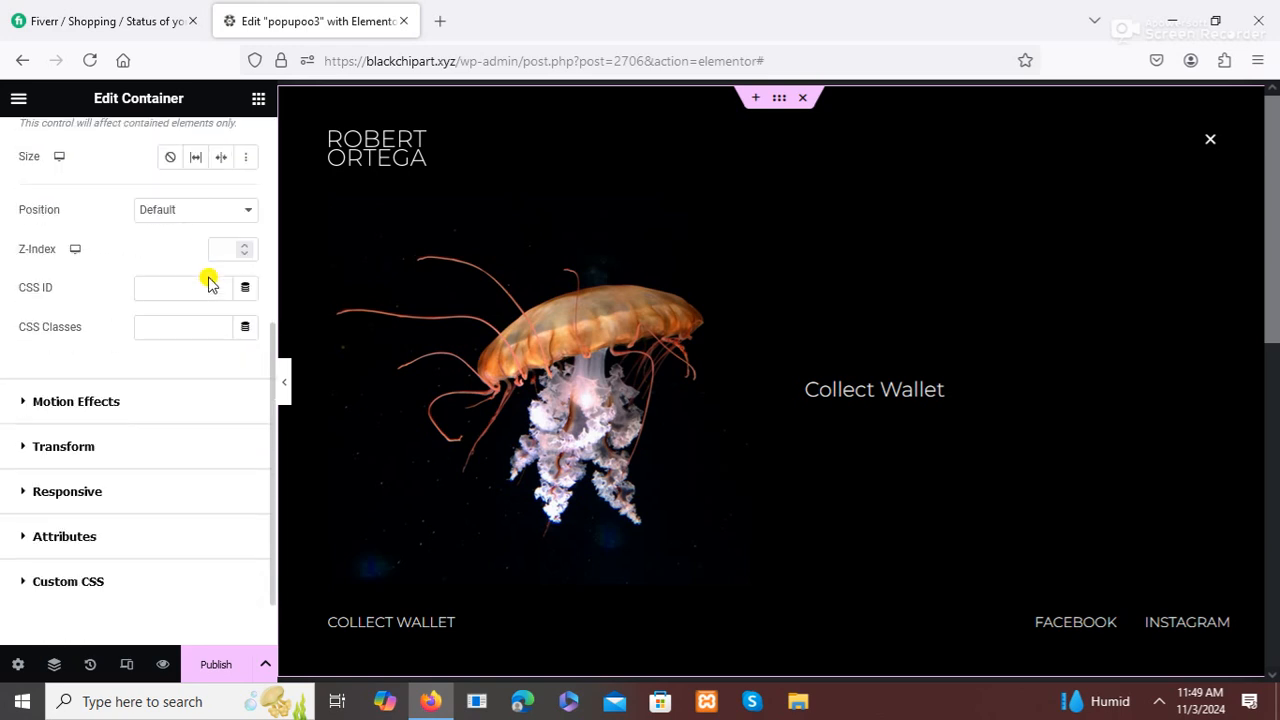
pyautogui.scroll(5, 207, 287)
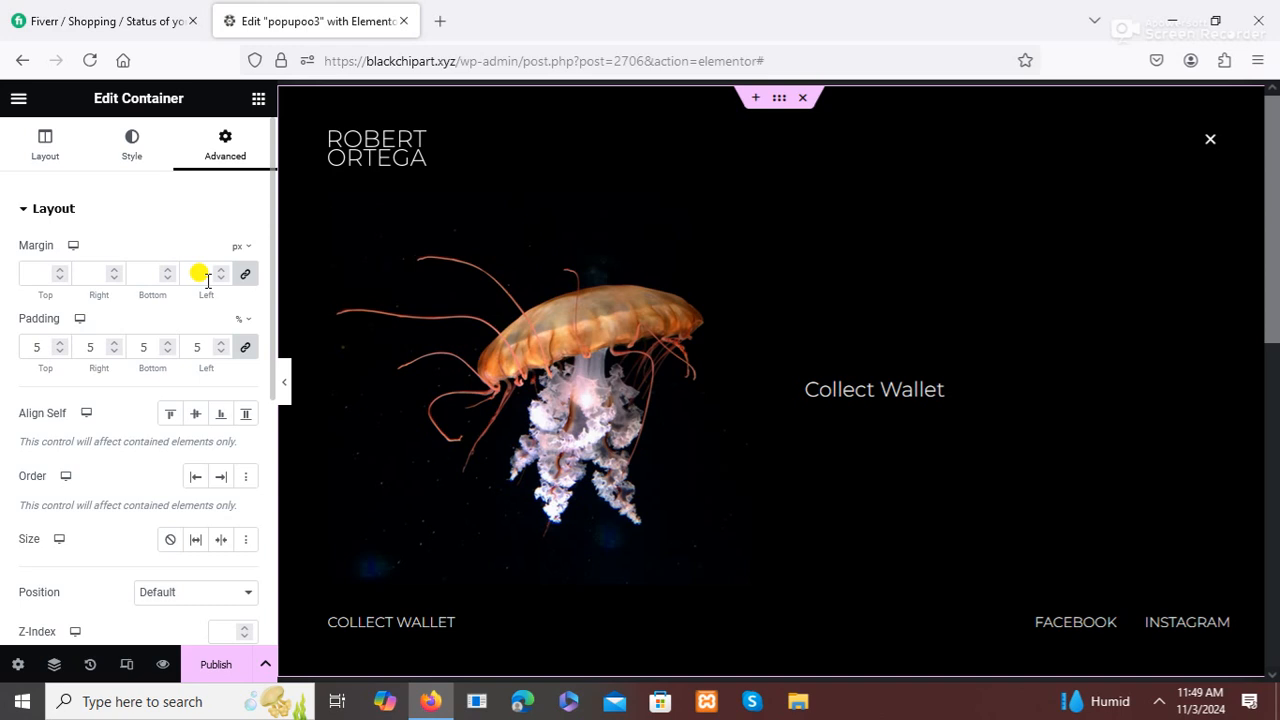
pyautogui.scroll(-4, 190, 325)
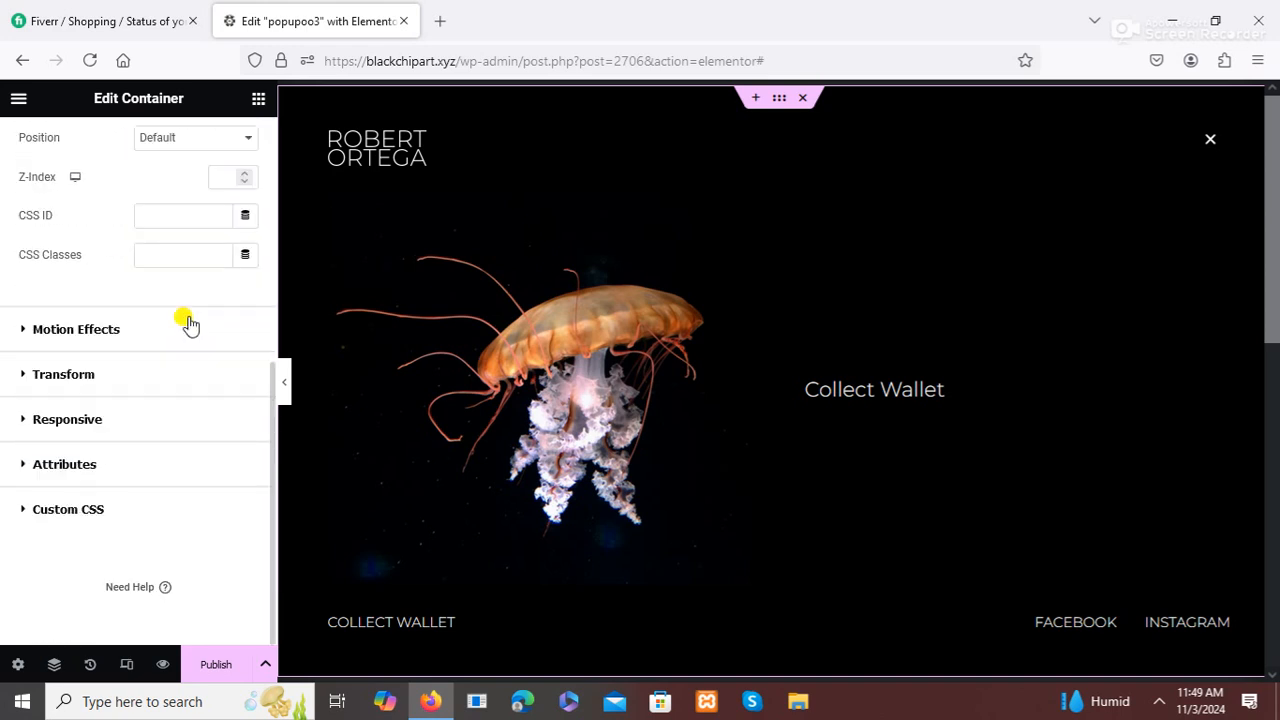
pyautogui.scroll(5, 157, 366)
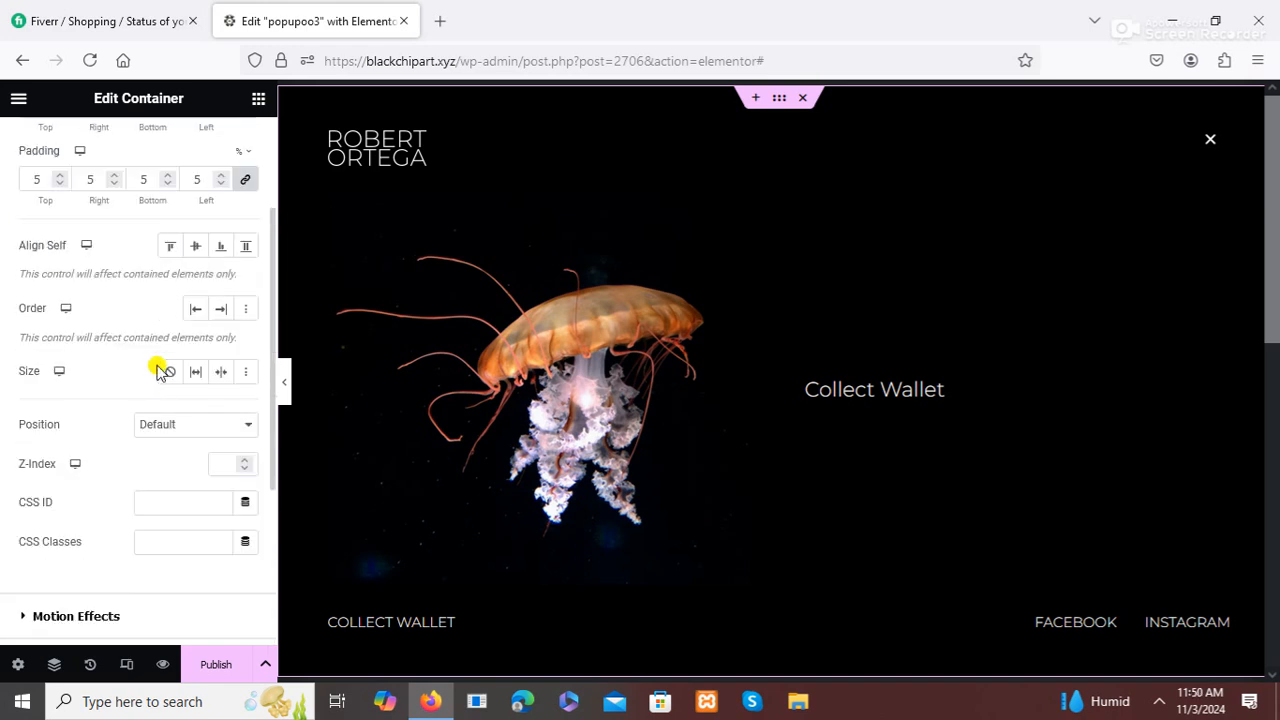
# In the popup's advanced settings, show the close button after 5 seconds and automatically close the popup after 15 seconds
pyautogui.click(17, 666)
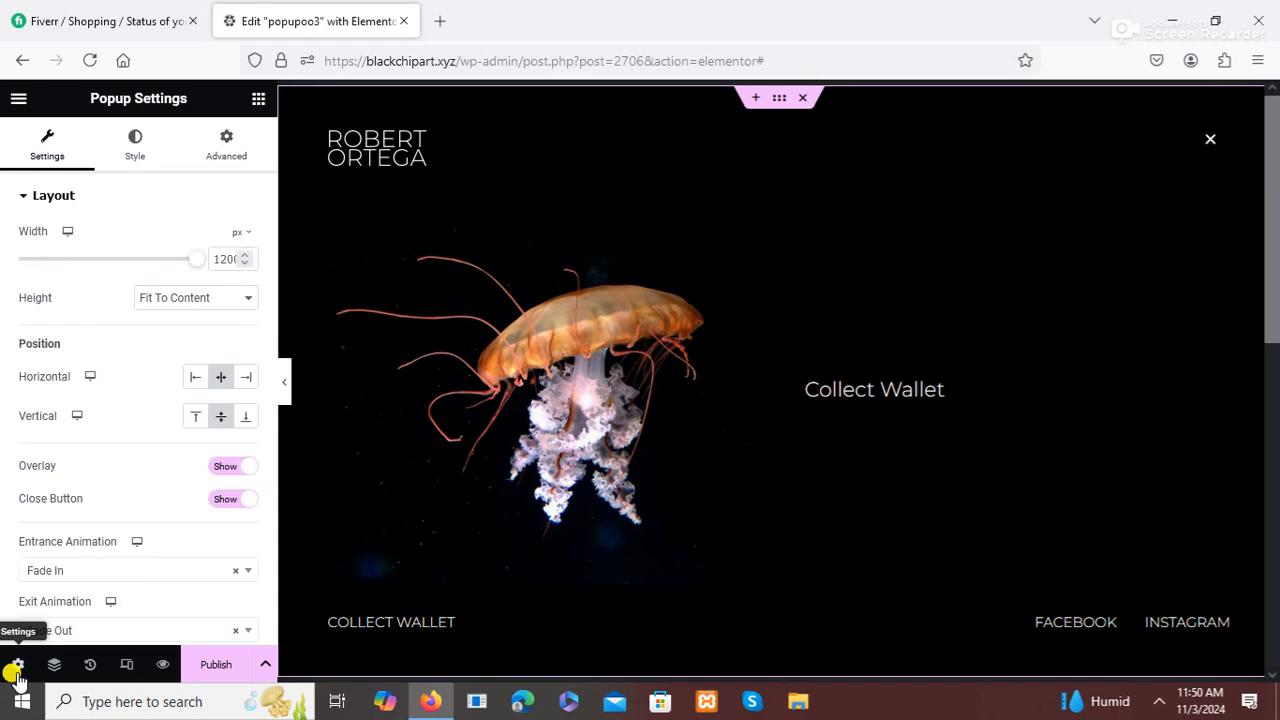
pyautogui.click(221, 147)
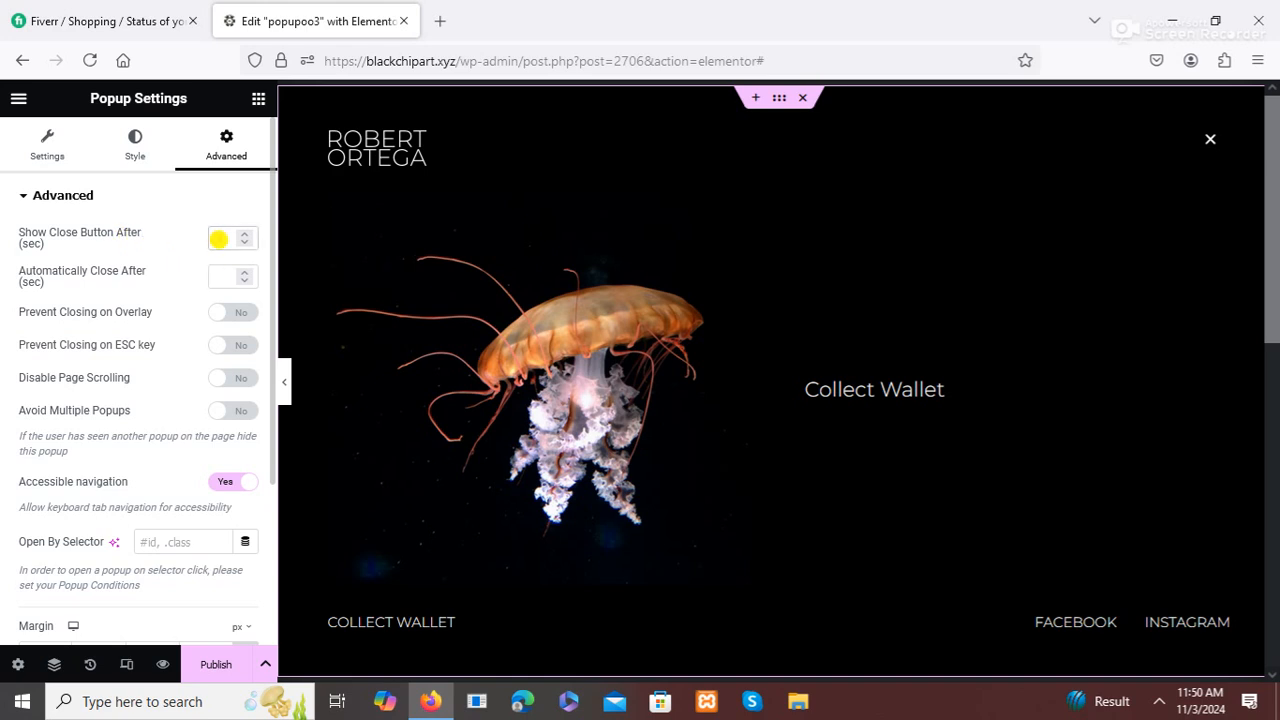
pyautogui.click(219, 239)
pyautogui.write('5')
pyautogui.click(218, 274)
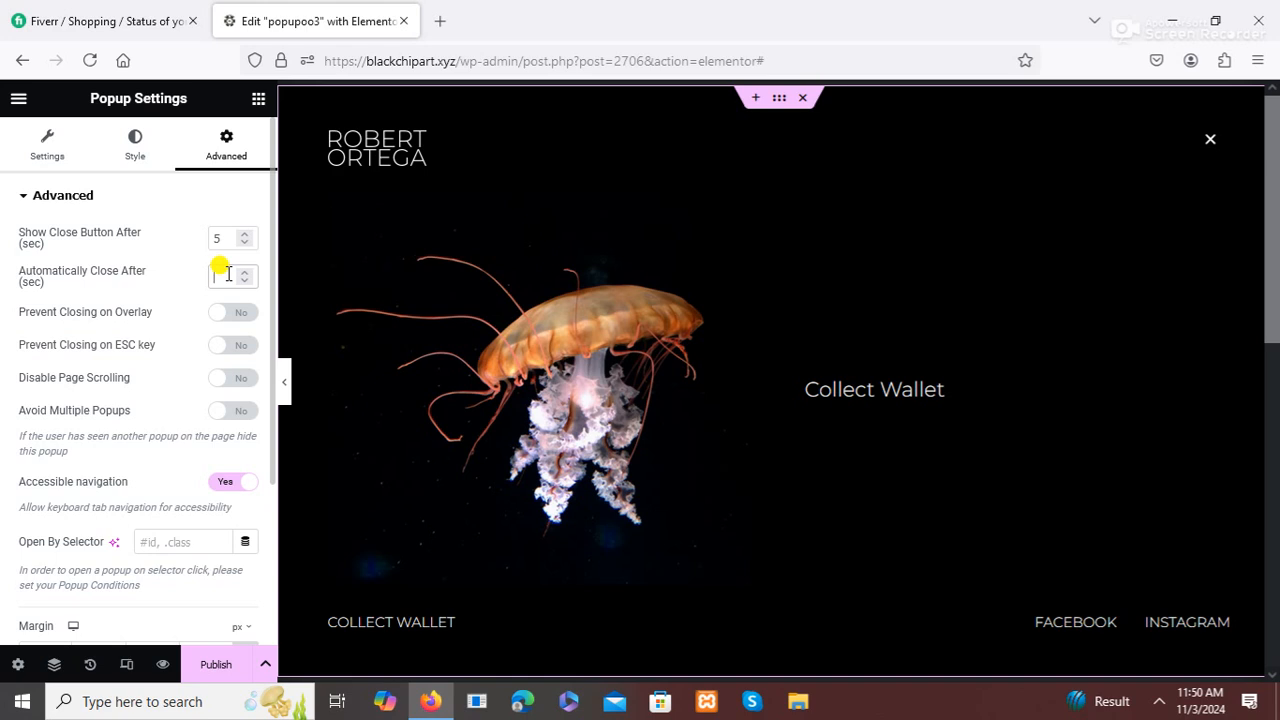
pyautogui.write('15')
pyautogui.scroll(-2, 166, 350)
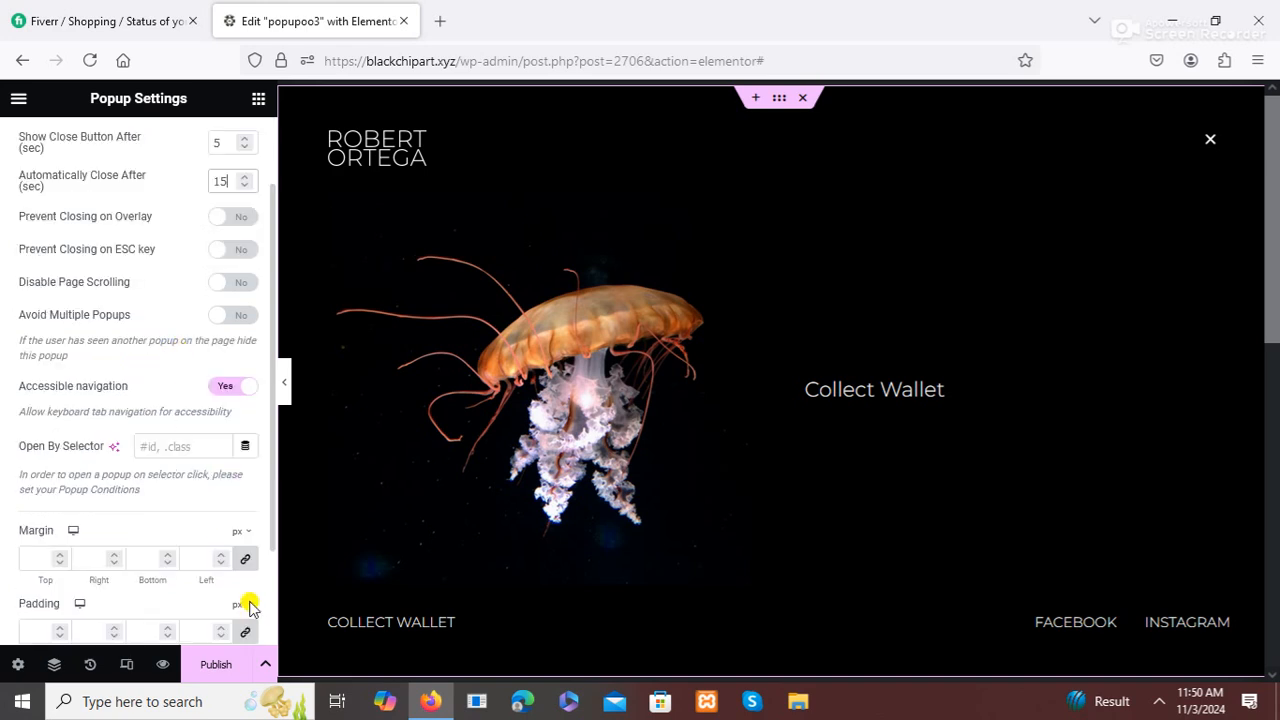
# Begin publishing the popup and add a display condition that includes Singular, Pages, Home
pyautogui.click(205, 668)
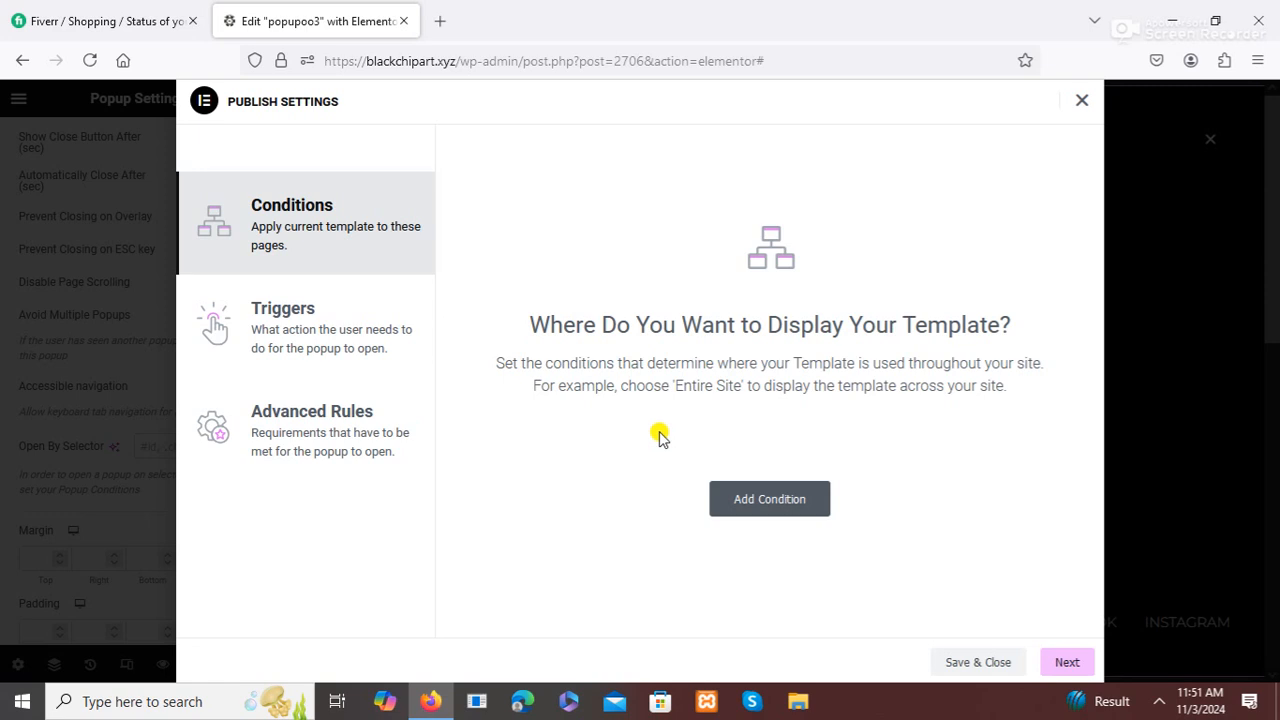
pyautogui.click(736, 498)
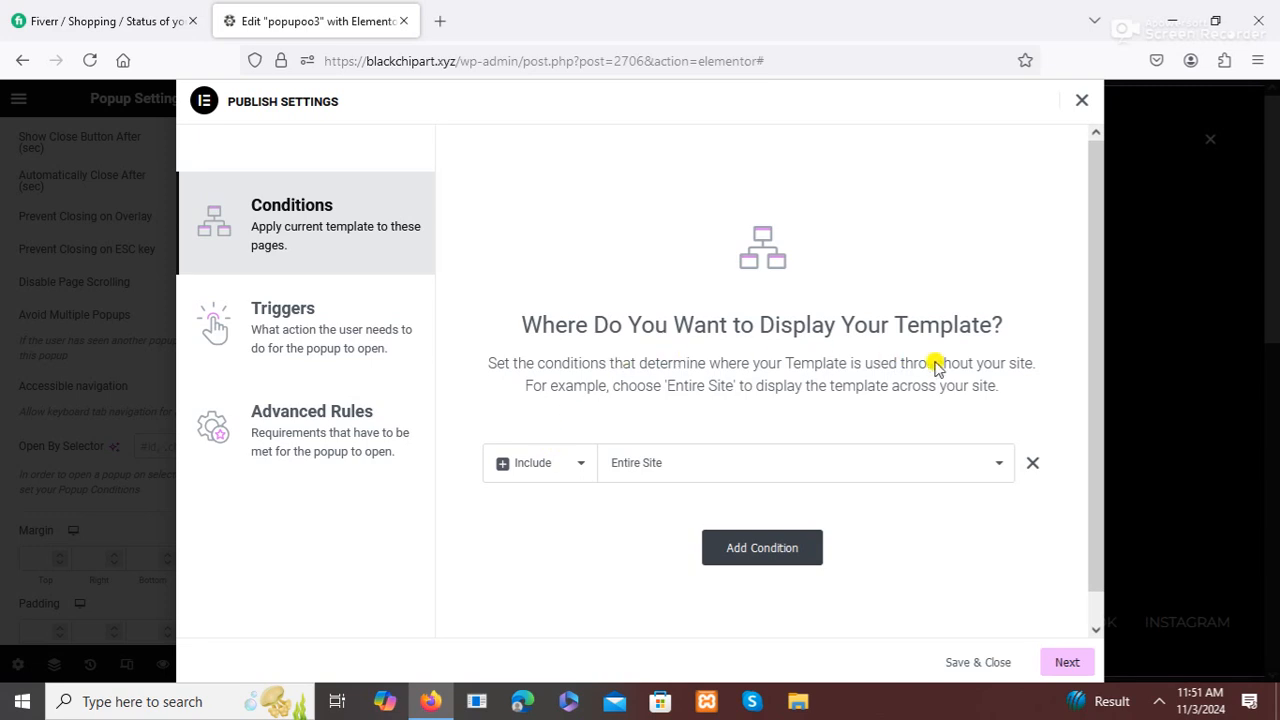
pyautogui.click(670, 470)
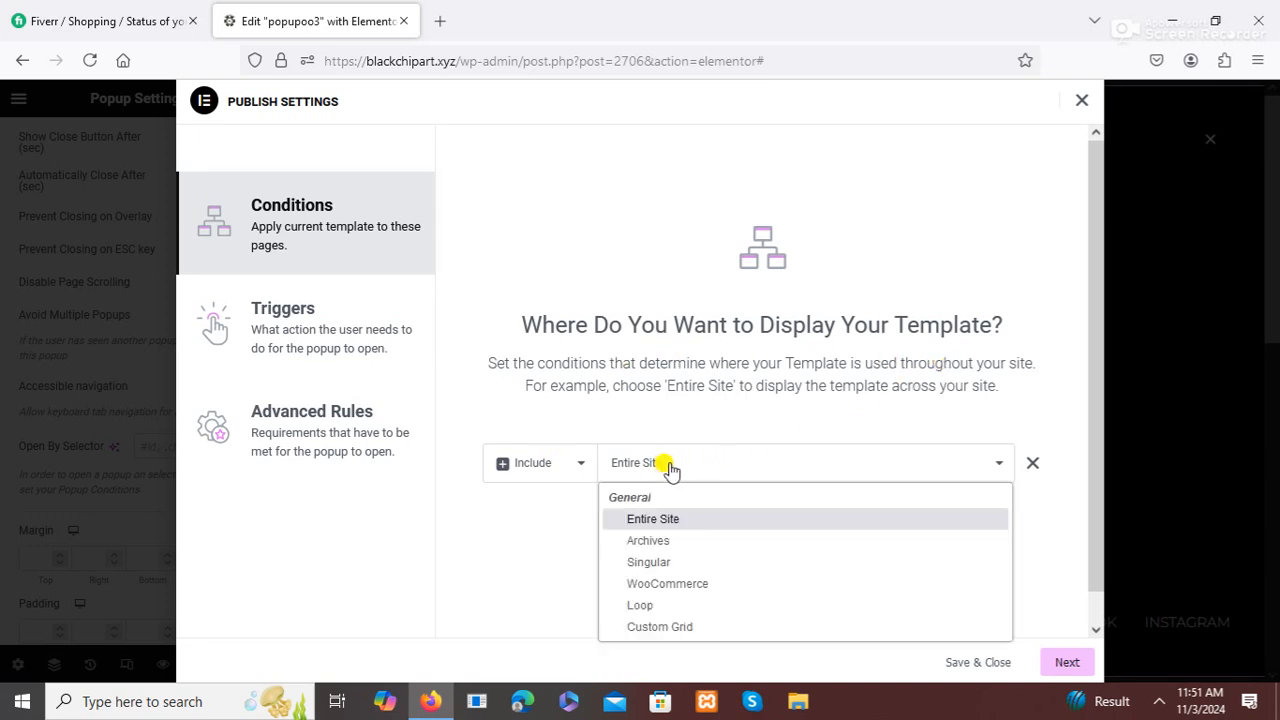
pyautogui.click(662, 564)
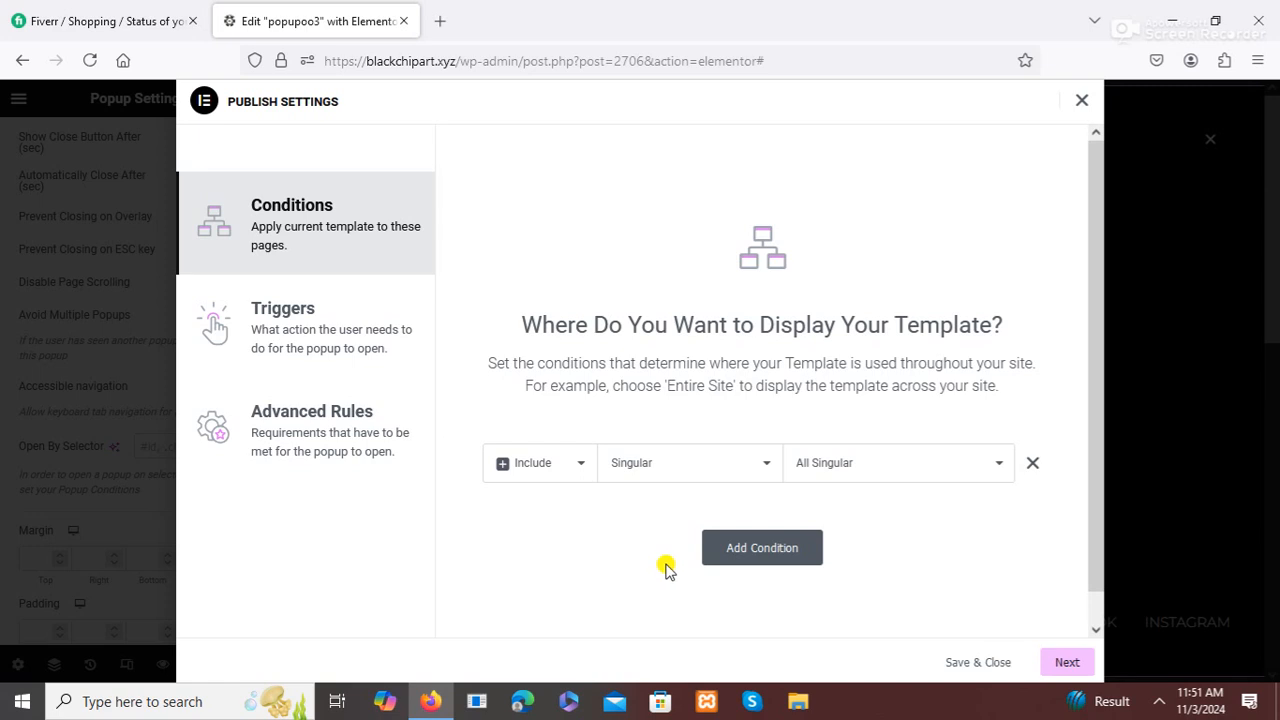
pyautogui.click(997, 468)
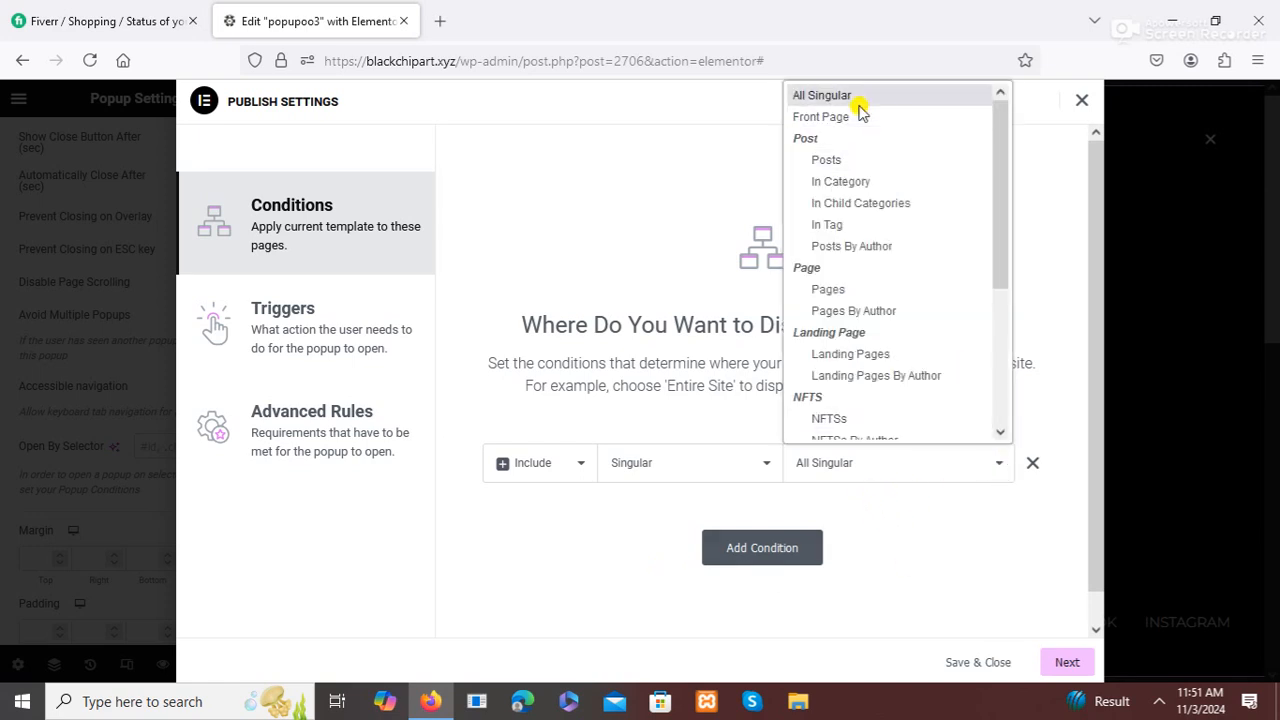
pyautogui.click(843, 291)
pyautogui.click(974, 472)
pyautogui.write('home')
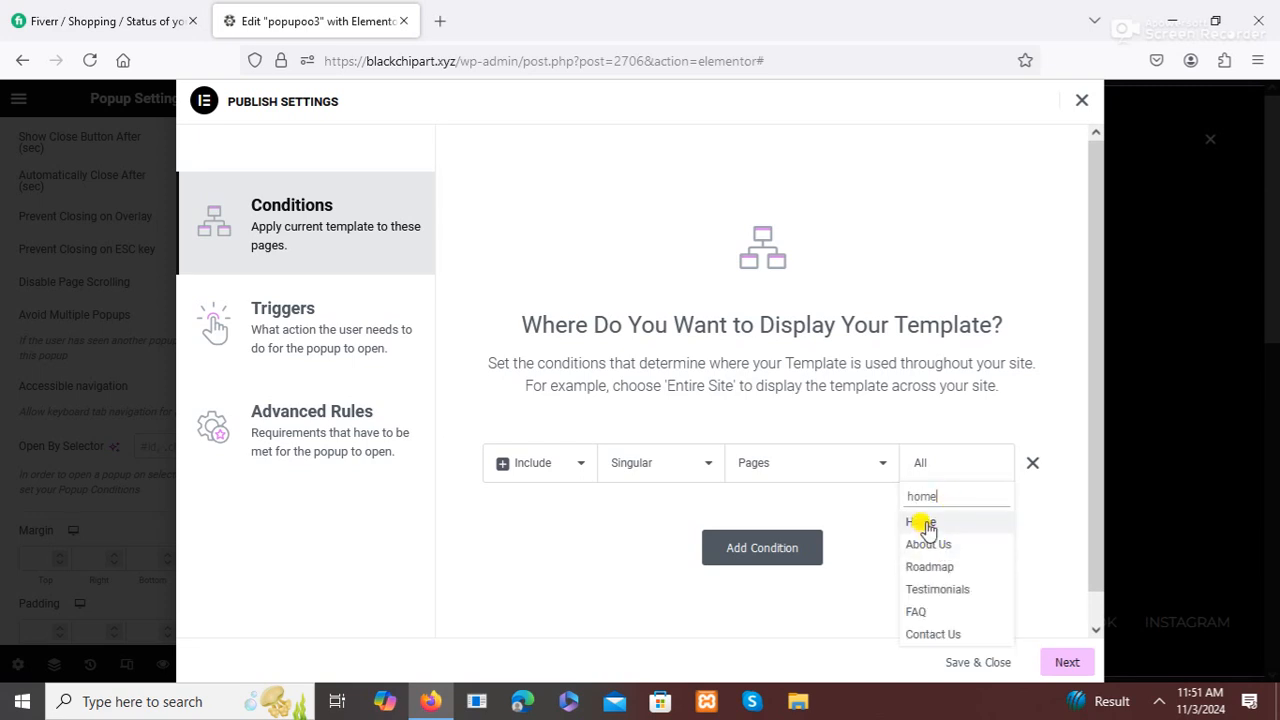
pyautogui.click(922, 521)
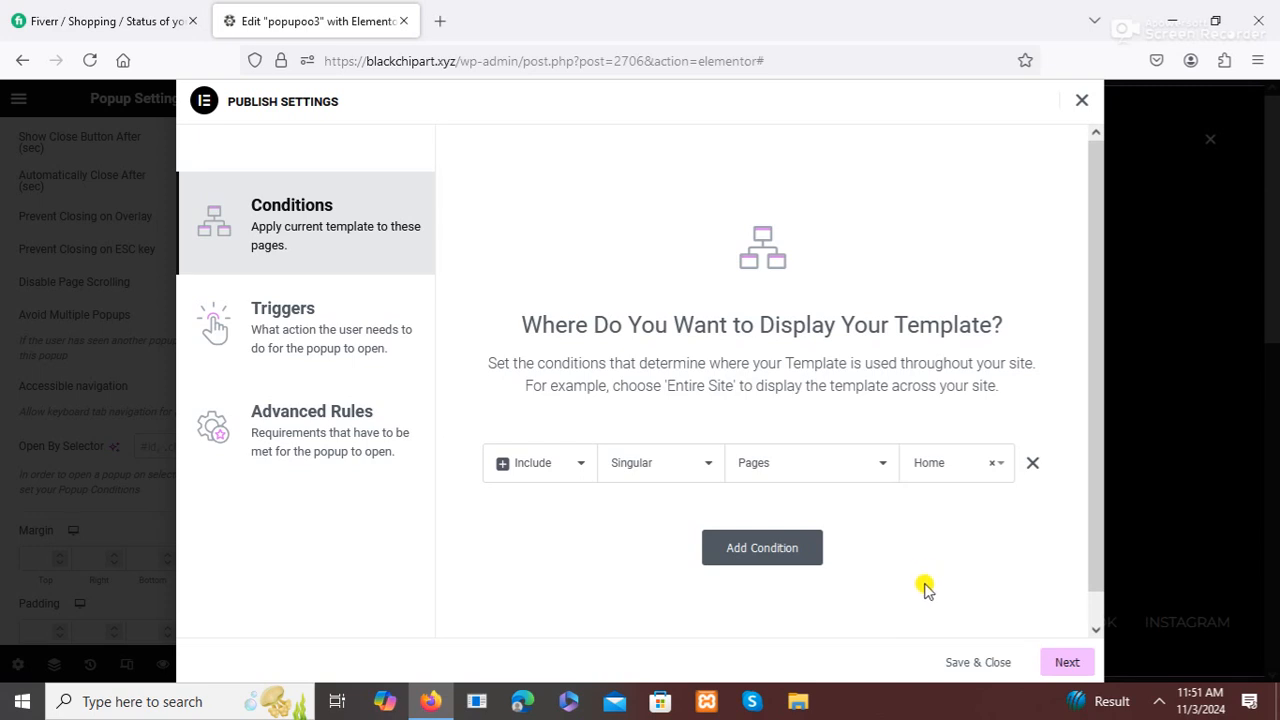
# Enable the On Click trigger so the popup opens after 2 clicks
pyautogui.click(1068, 664)
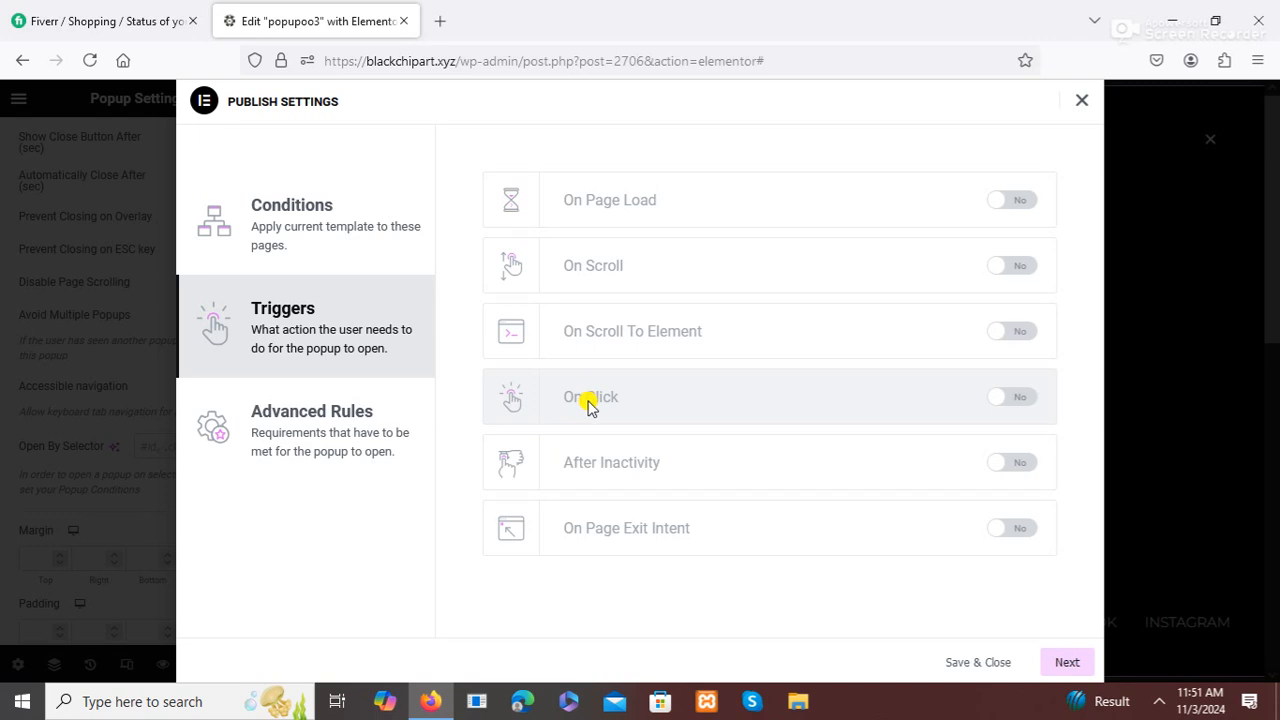
pyautogui.click(1000, 400)
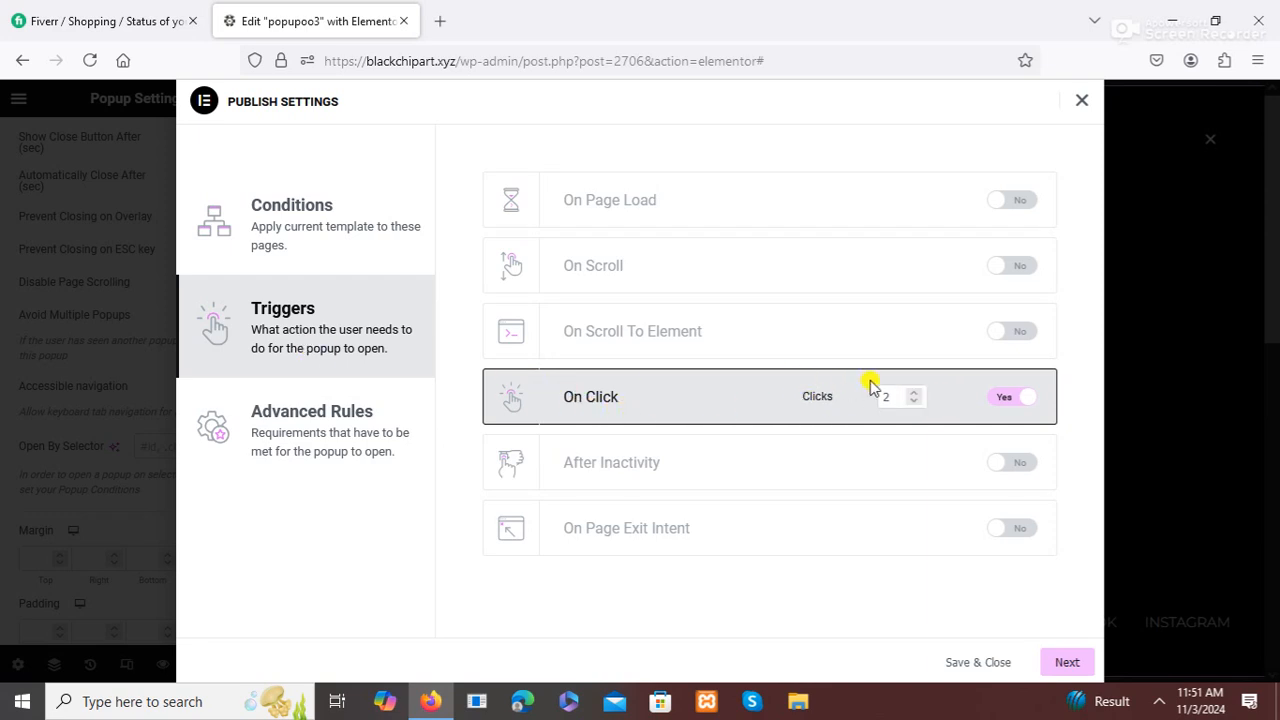
pyautogui.click(1065, 664)
# Enable only the Show on devices rule for Desktop, Mobile Portrait and Tablet Portrait, and save the publish settings
pyautogui.scroll(-3, 800, 480)
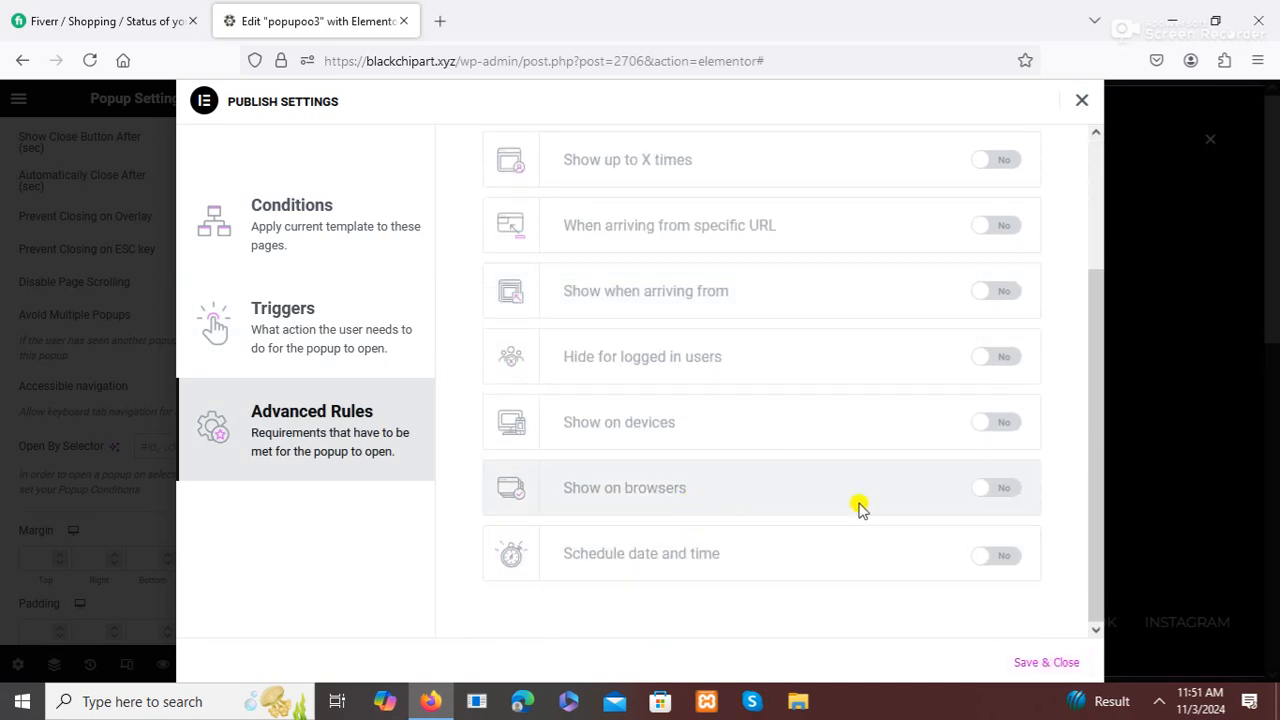
pyautogui.click(982, 490)
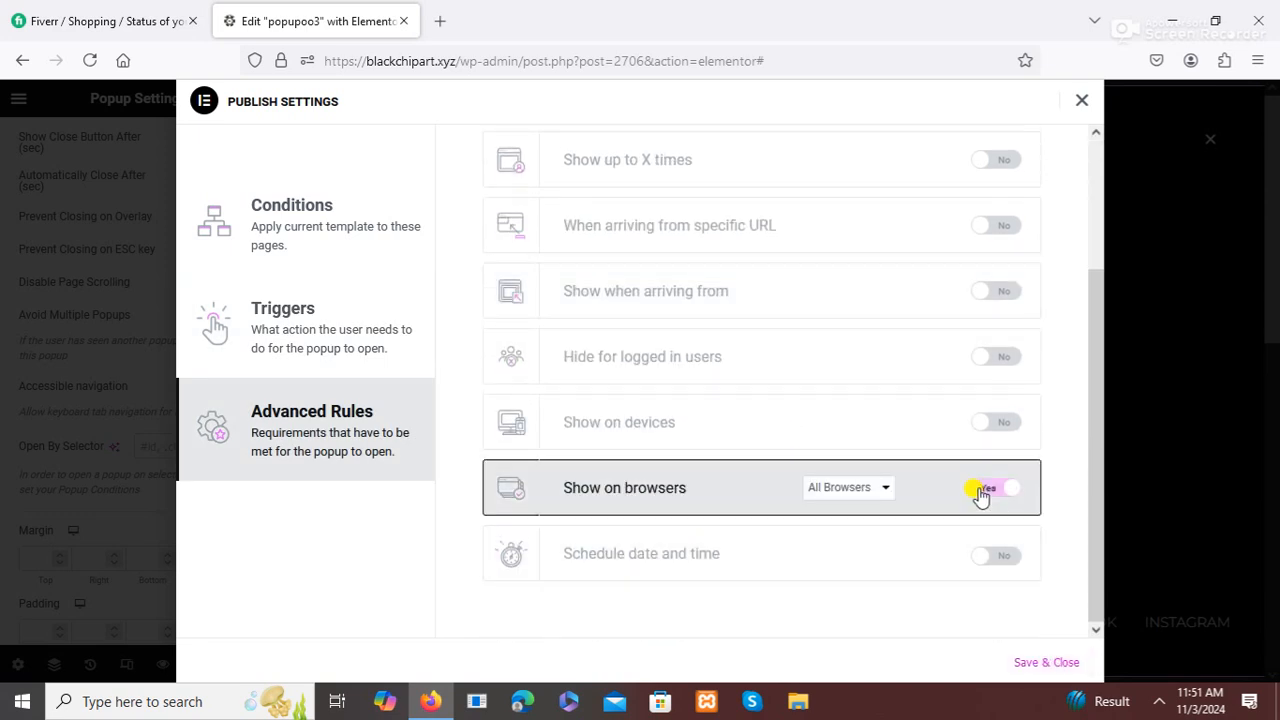
pyautogui.click(988, 425)
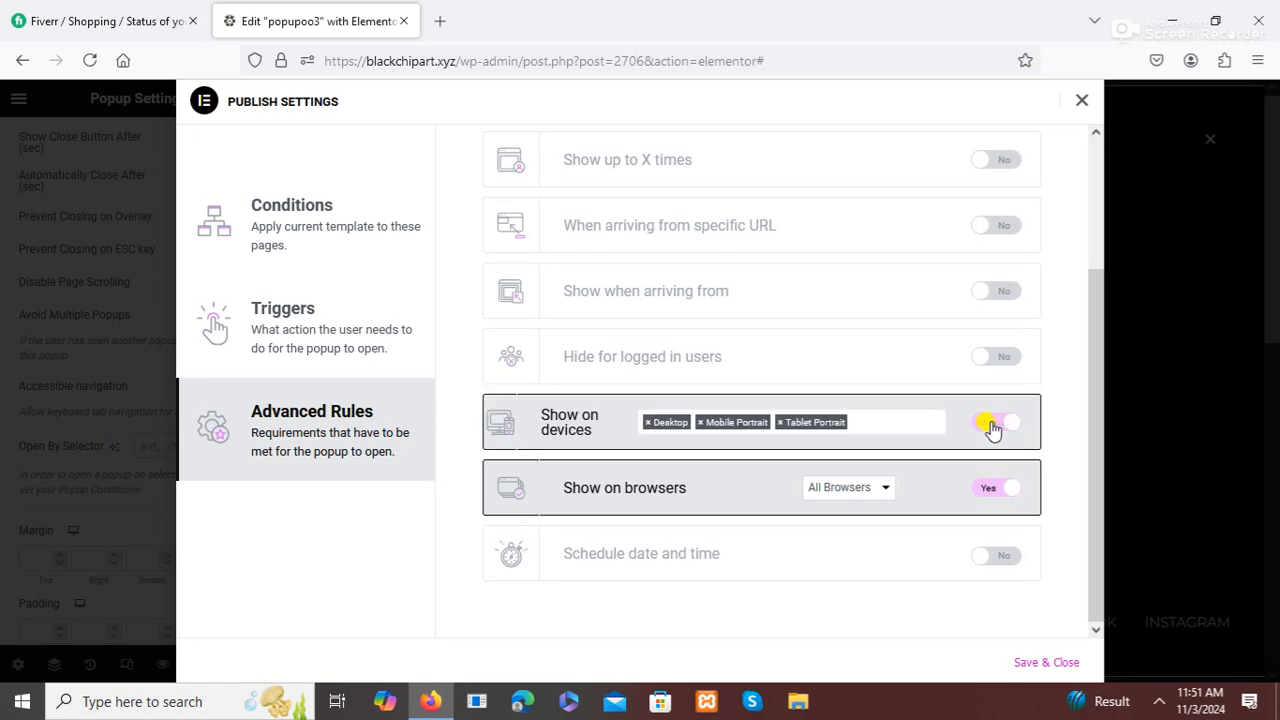
pyautogui.click(993, 492)
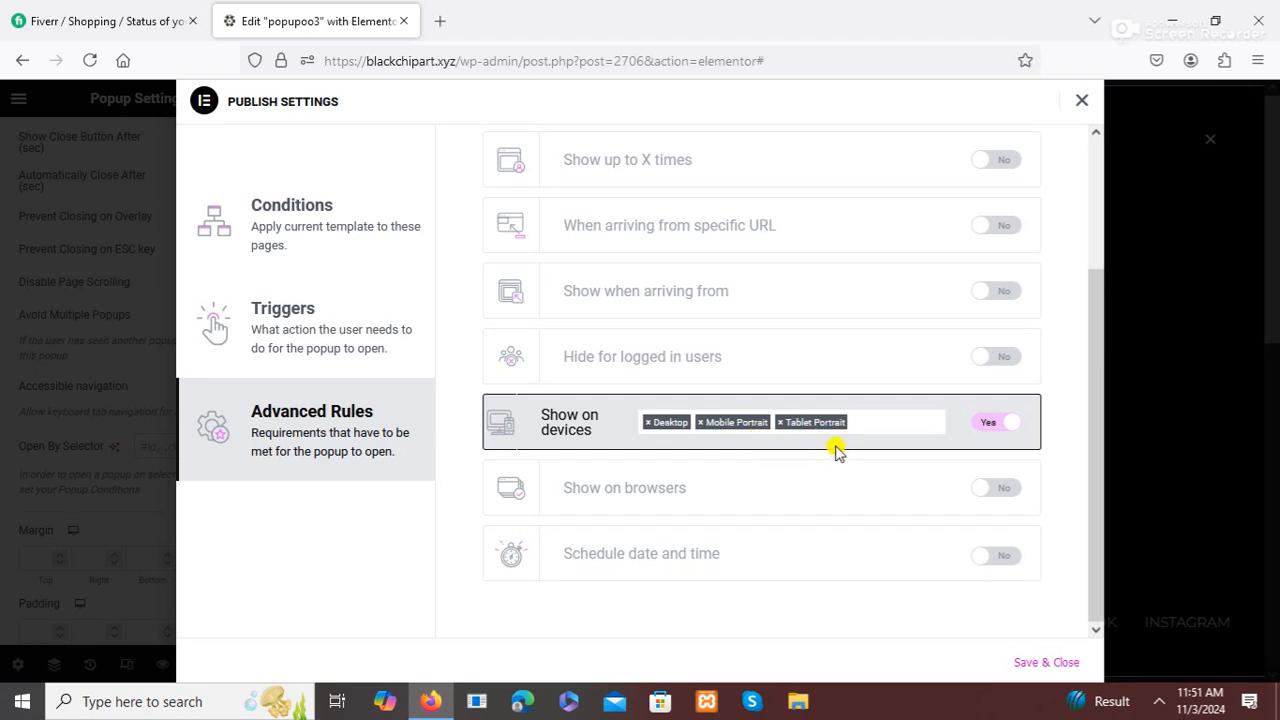
pyautogui.click(1022, 664)
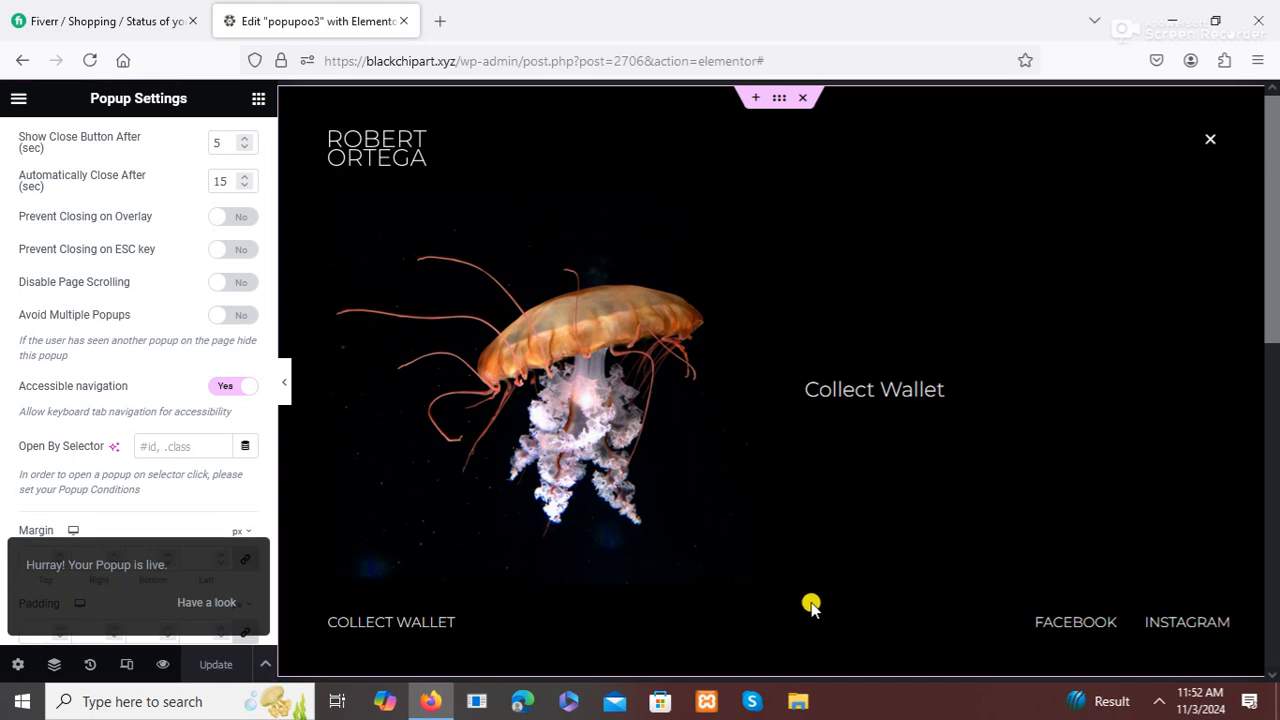
# View the published popup's page on the site and log out of the WordPress account
pyautogui.click(18, 99)
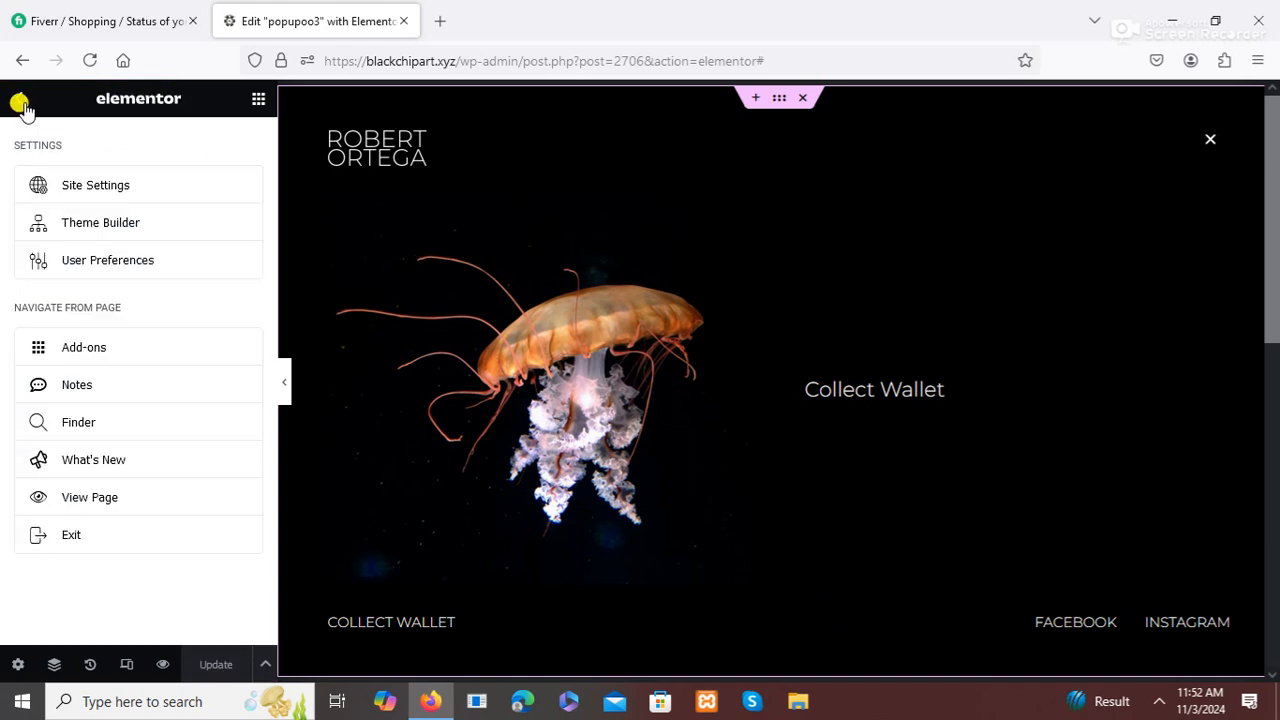
pyautogui.click(80, 499)
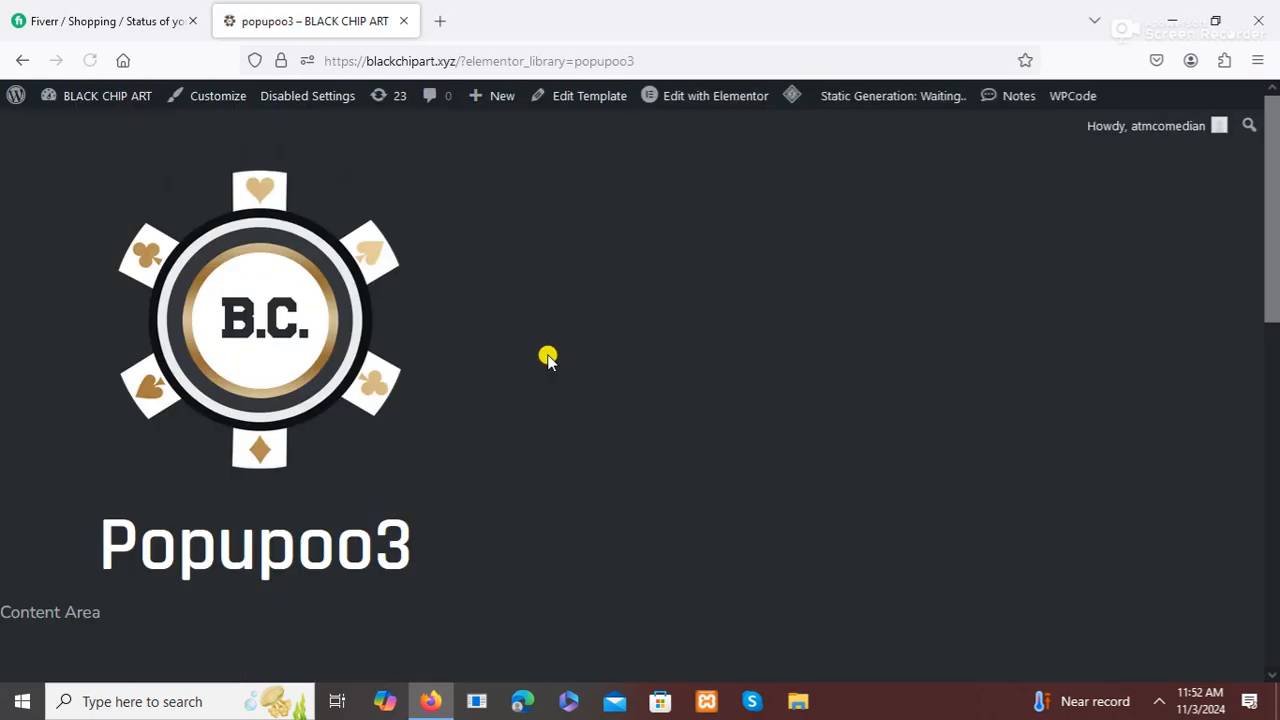
pyautogui.moveTo(1194, 103)
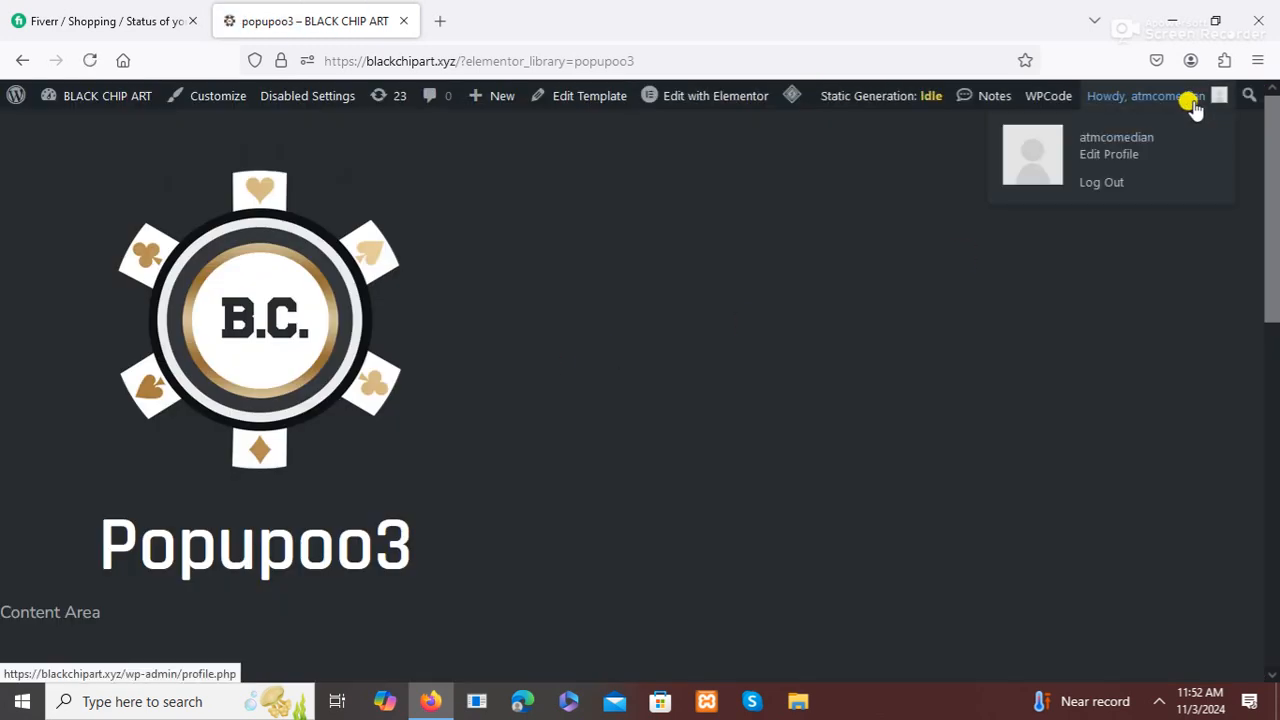
pyautogui.click(1110, 188)
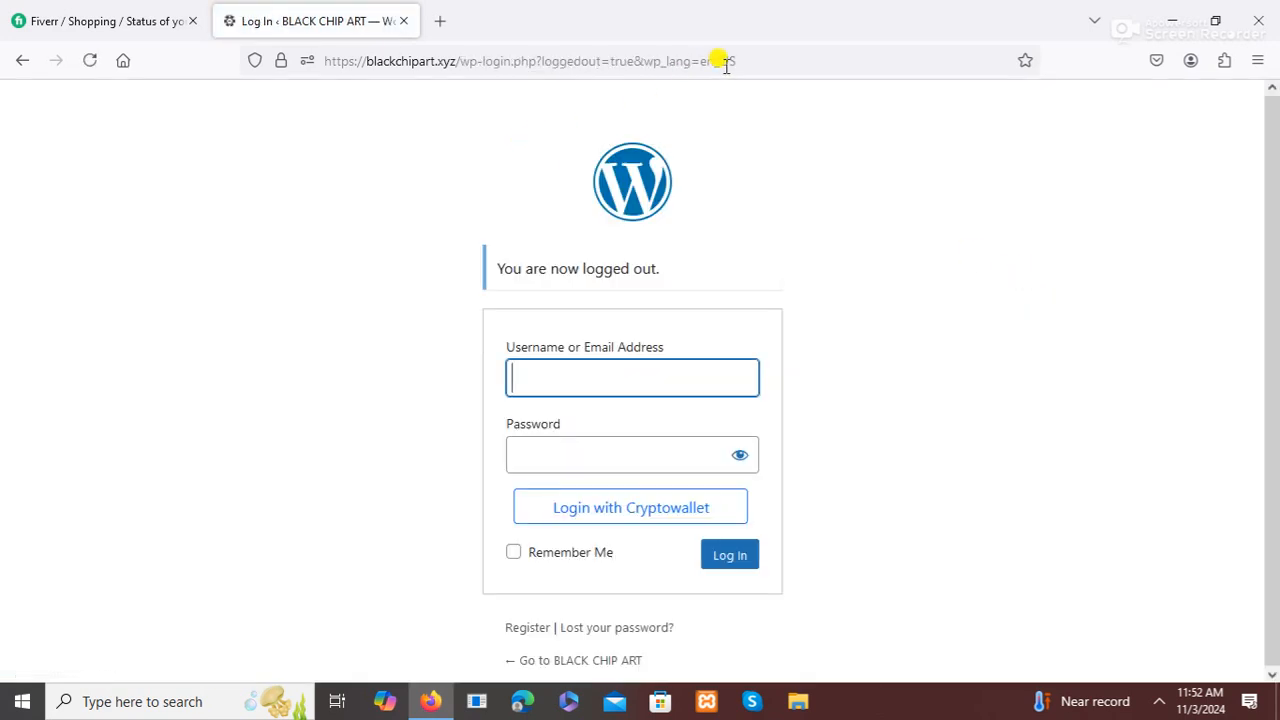
# Load the home page at blackchipart.xyz as a logged-out visitor and examine the popup and its close button
pyautogui.moveTo(736, 61); pyautogui.dragTo(458, 55)
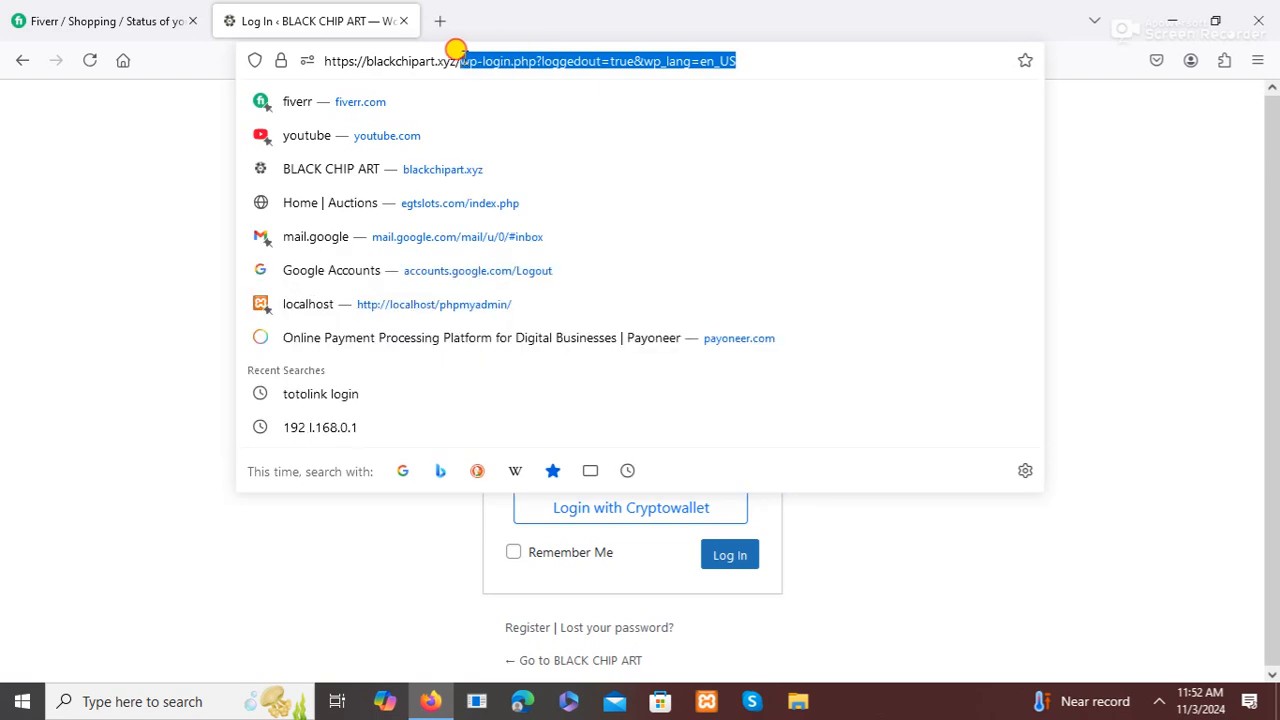
pyautogui.press('BackSpace')
pyautogui.press('Return')
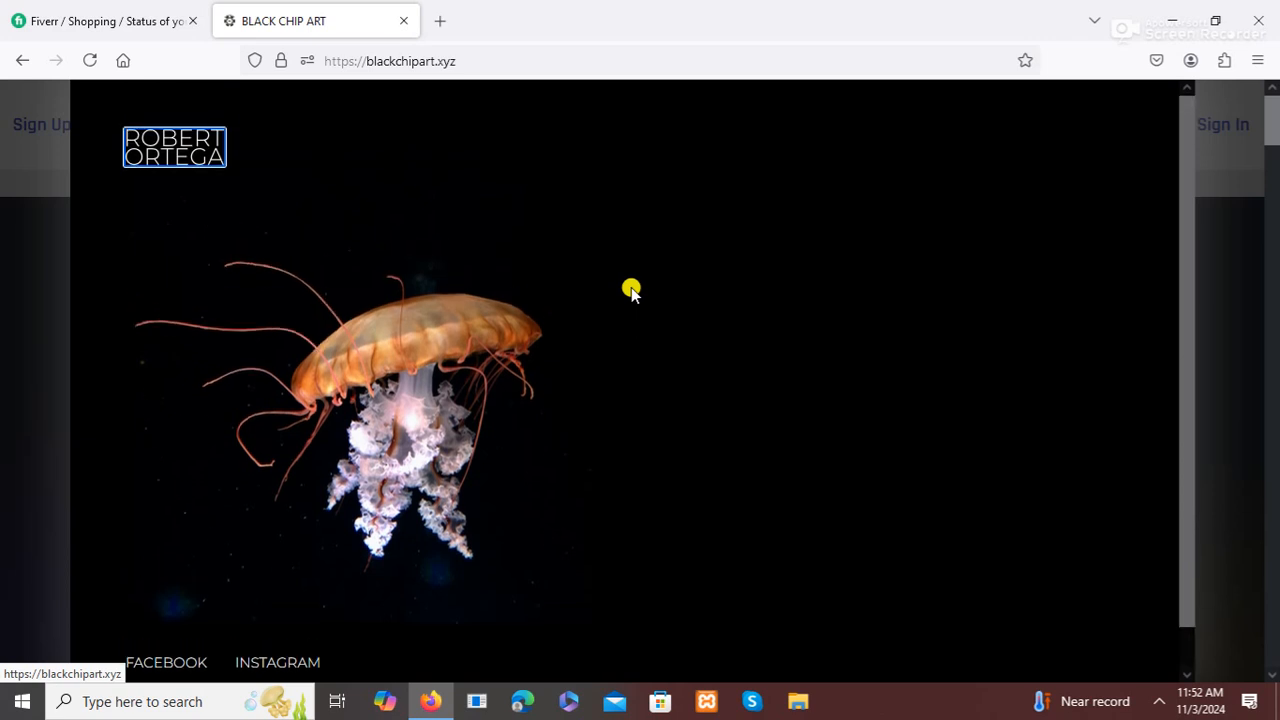
pyautogui.scroll(-2, 630, 293)
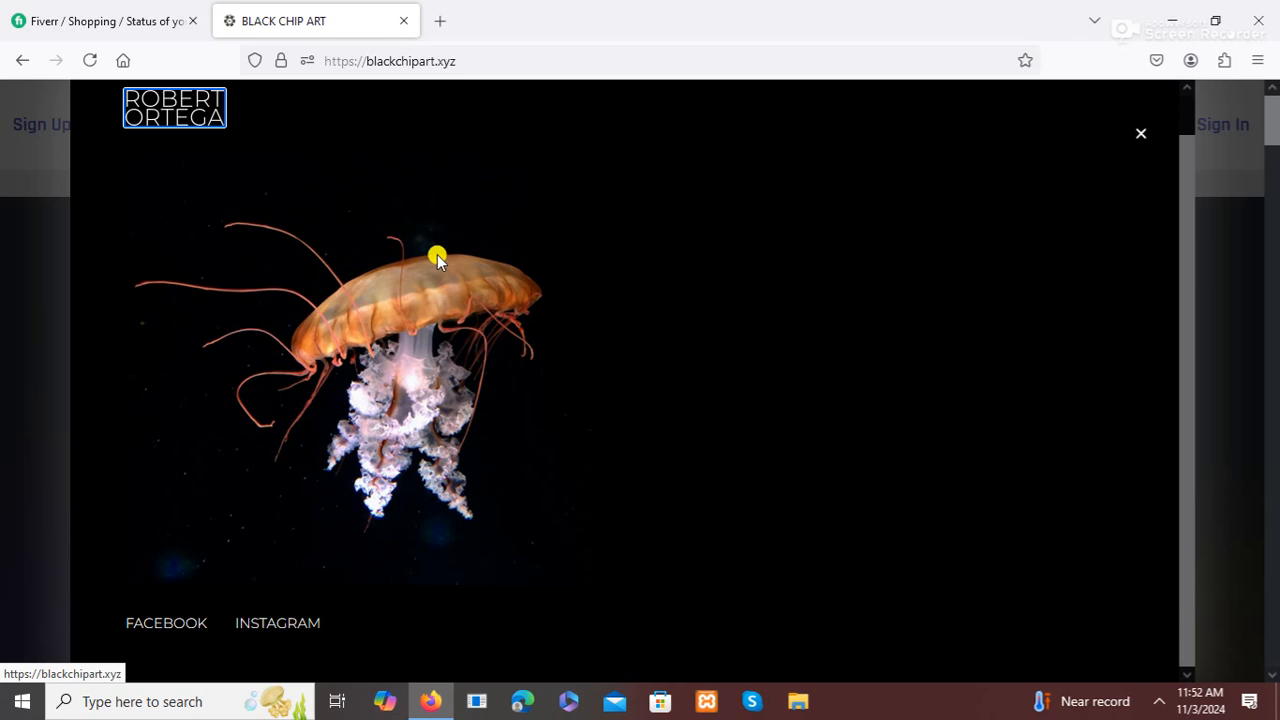
pyautogui.scroll(2, 534, 265)
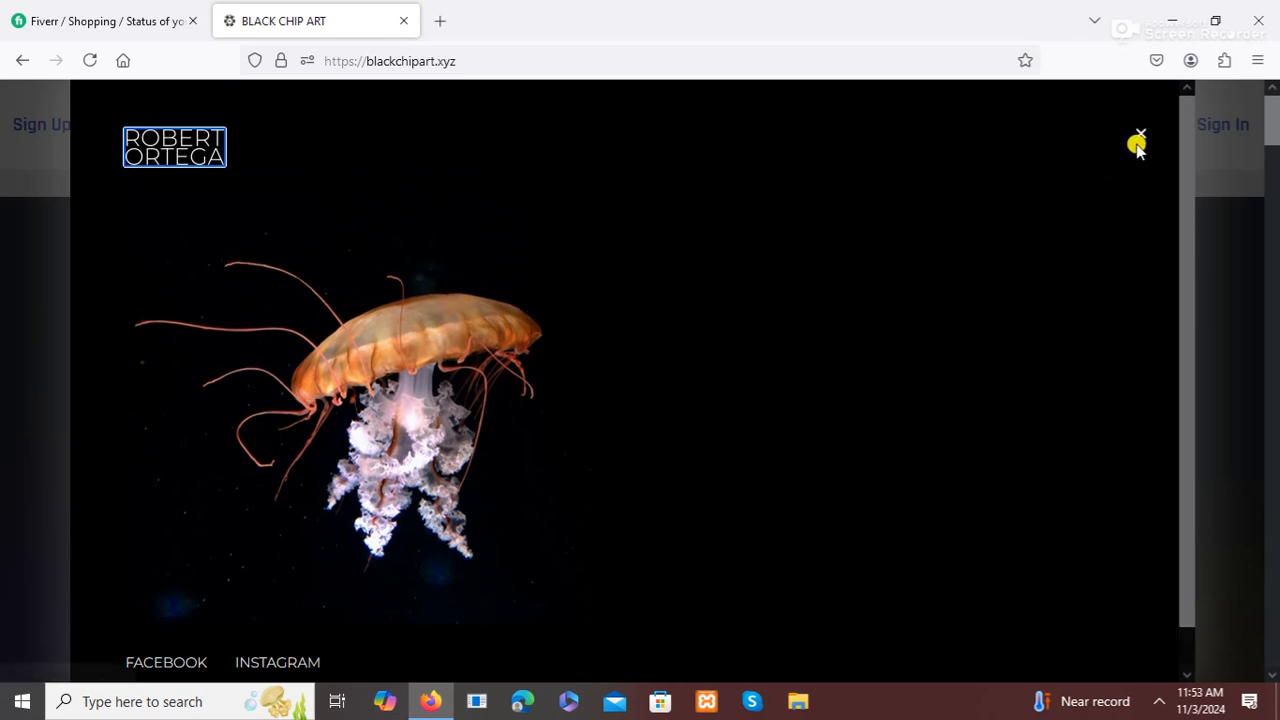
pyautogui.scroll(-2, 860, 289)
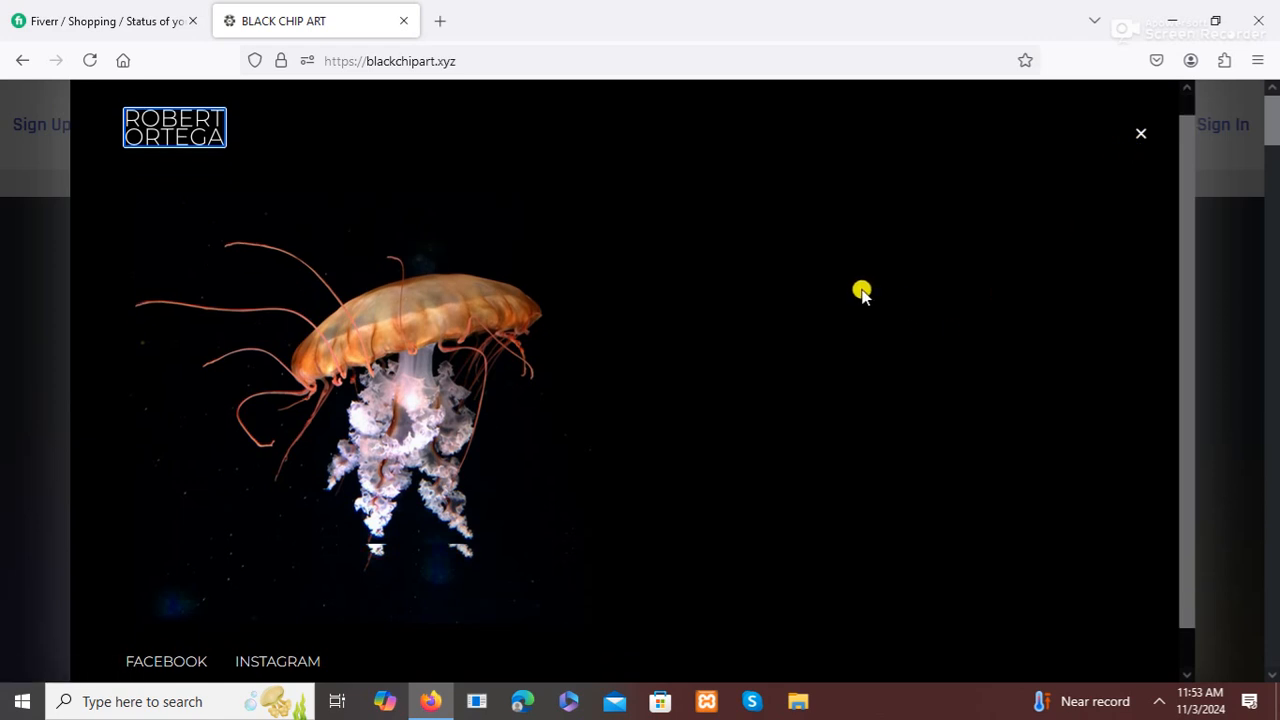